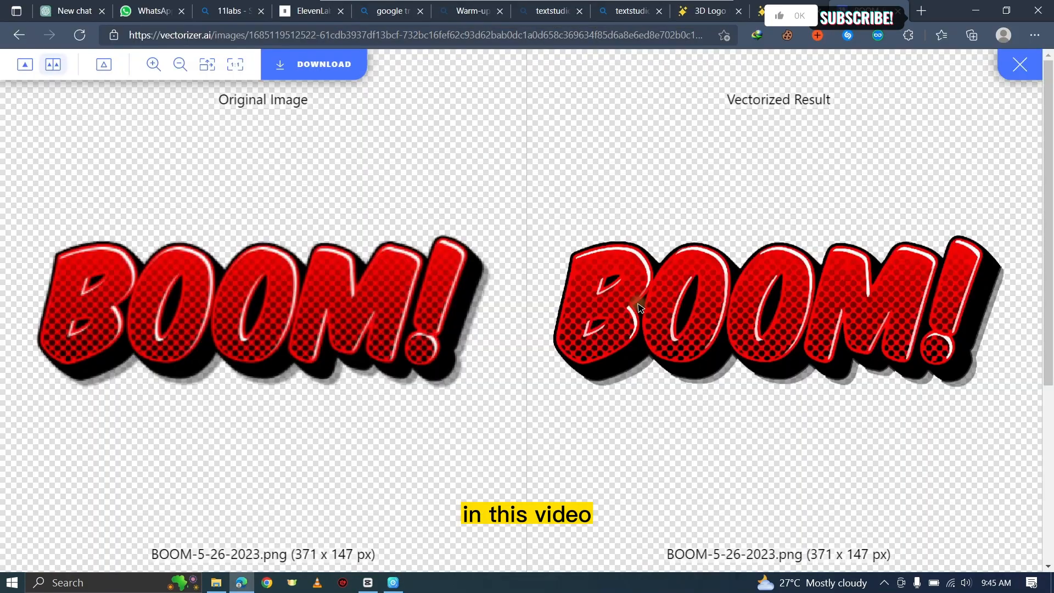
Step: Compare the original image with the vectorized result side by side
scroll(873, 322, "up", 6)
left_click_drag(733, 137, 682, 413)
left_click_drag(653, 137, 669, 376)
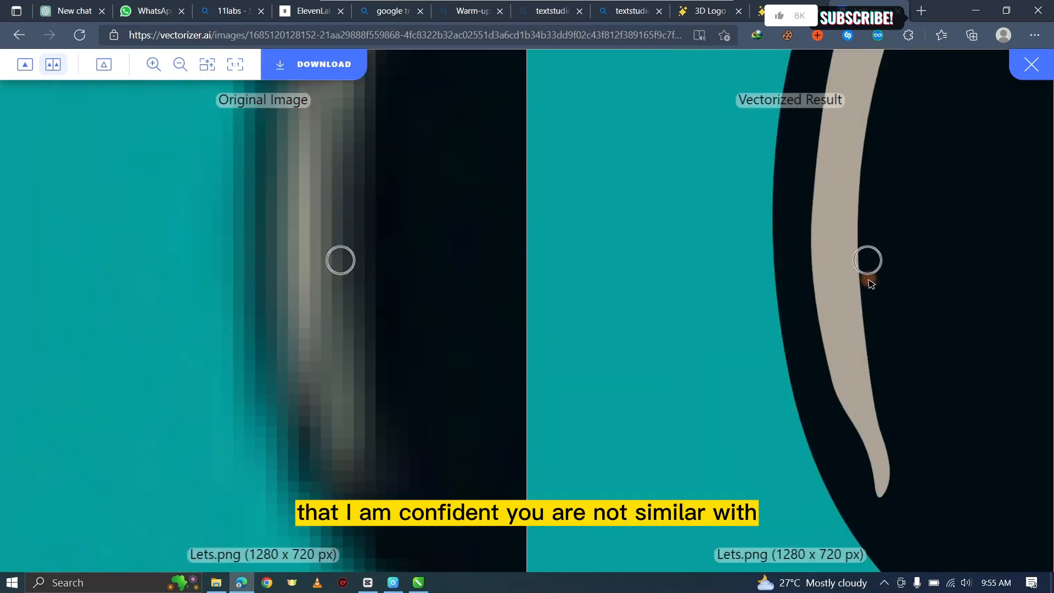
scroll(266, 292, "down", 3)
scroll(765, 254, "up", 5)
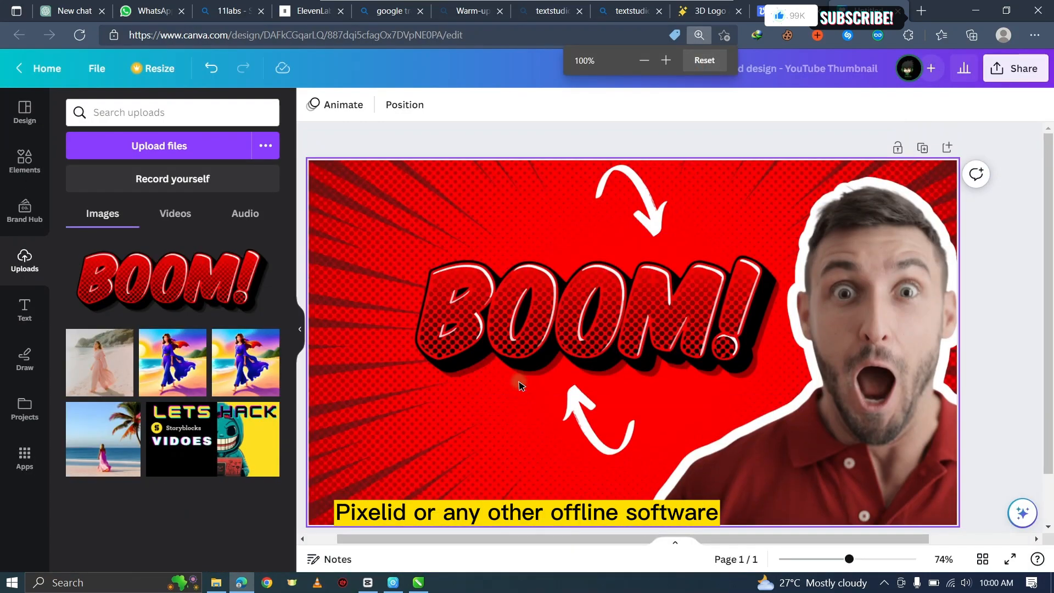
left_click(519, 381)
left_click(331, 104)
scroll(199, 176, "down", 3)
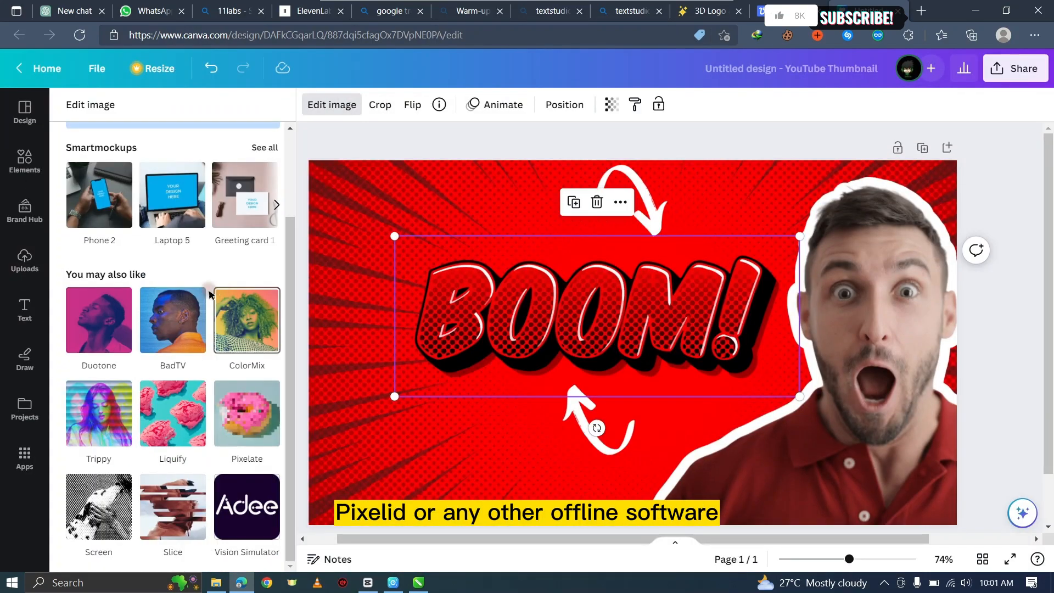
Step: Go to textstudio.com in the browser
type("r")
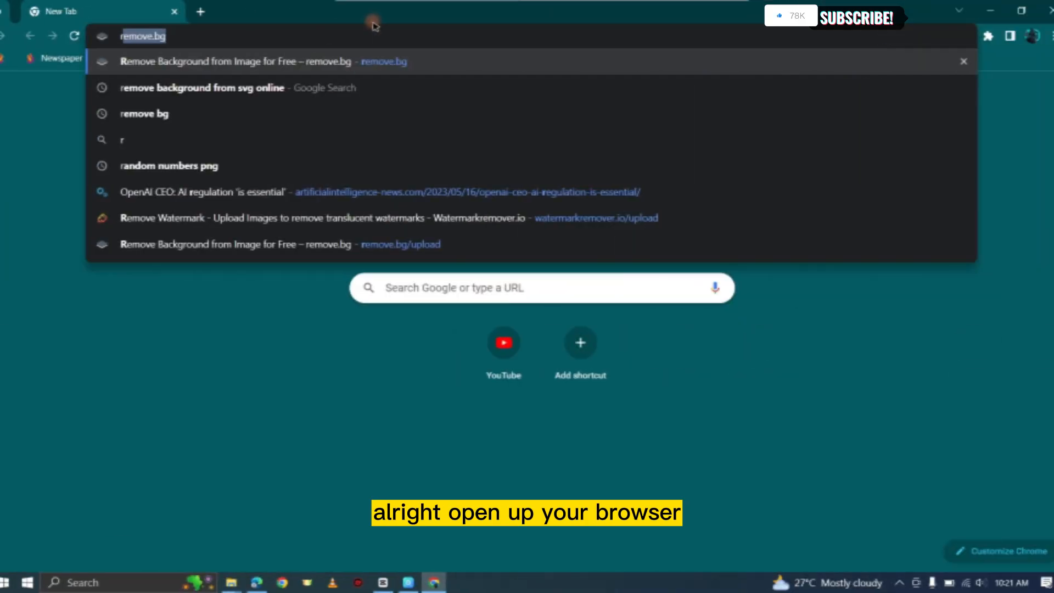
key("BackSpace")
key("BackSpace")
type("textstudio.com")
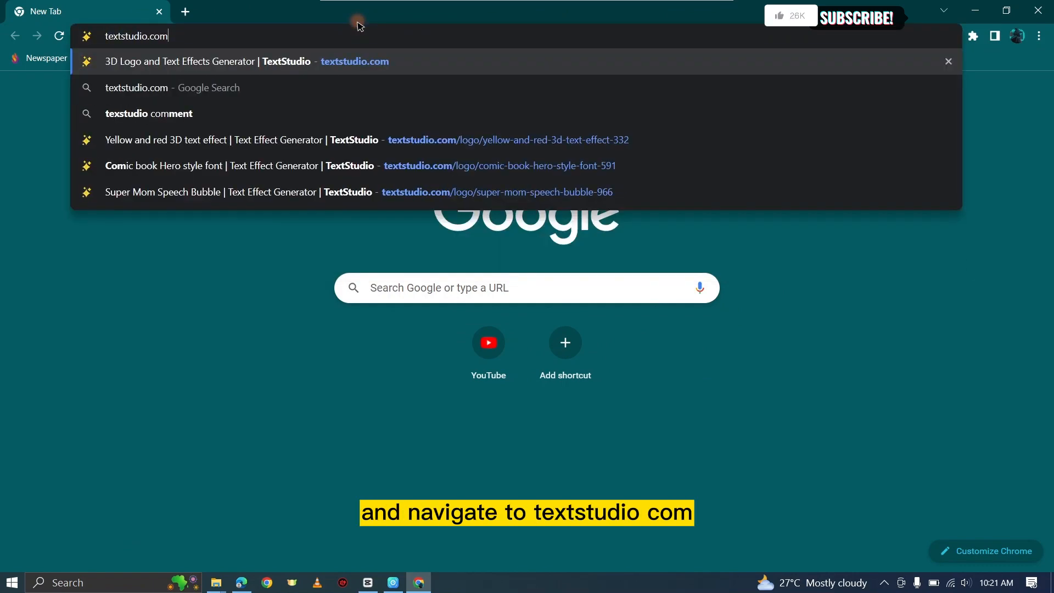
key("Return")
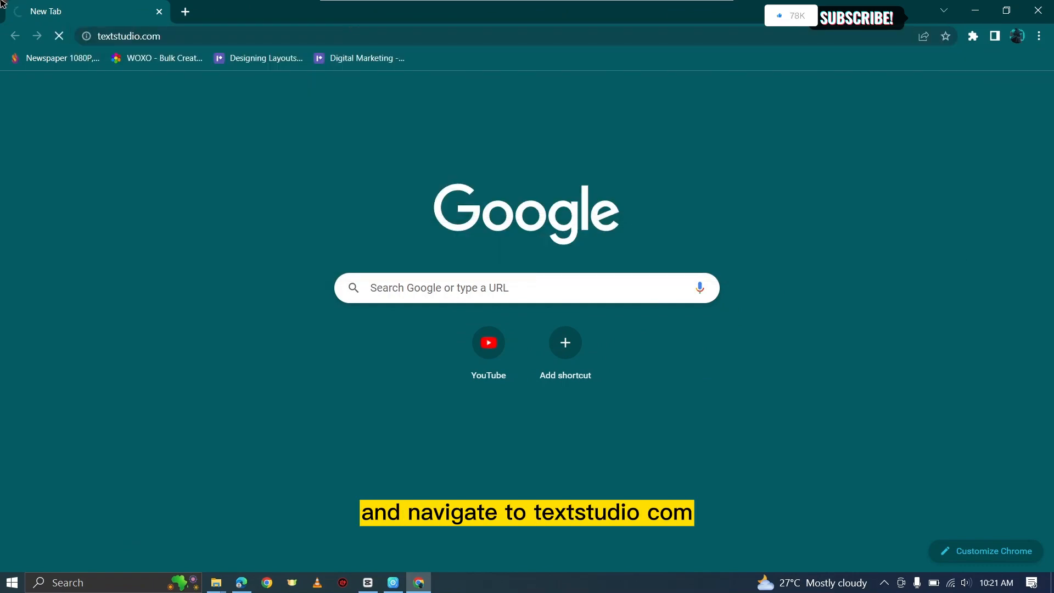
Step: Browse the text effect templates on textstudio.com
scroll(419, 344, "down", 5)
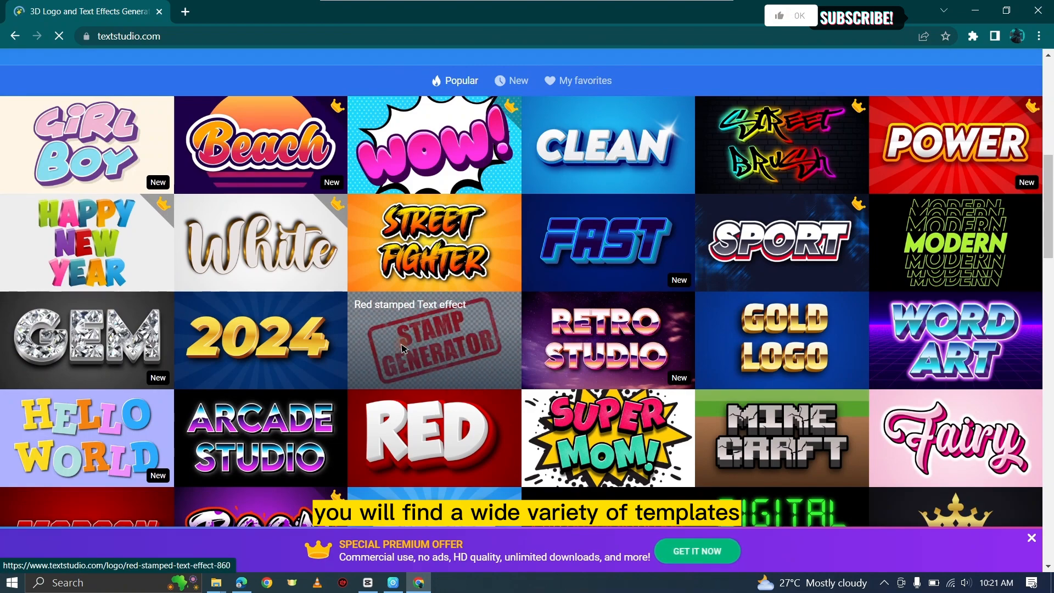
scroll(555, 317, "down", 16)
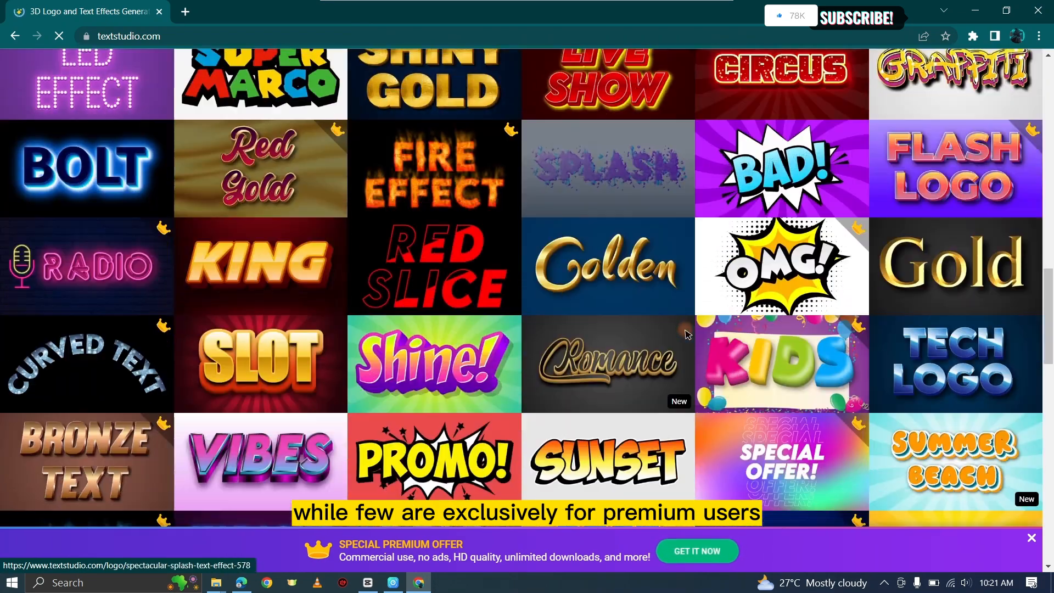
scroll(685, 334, "down", 10)
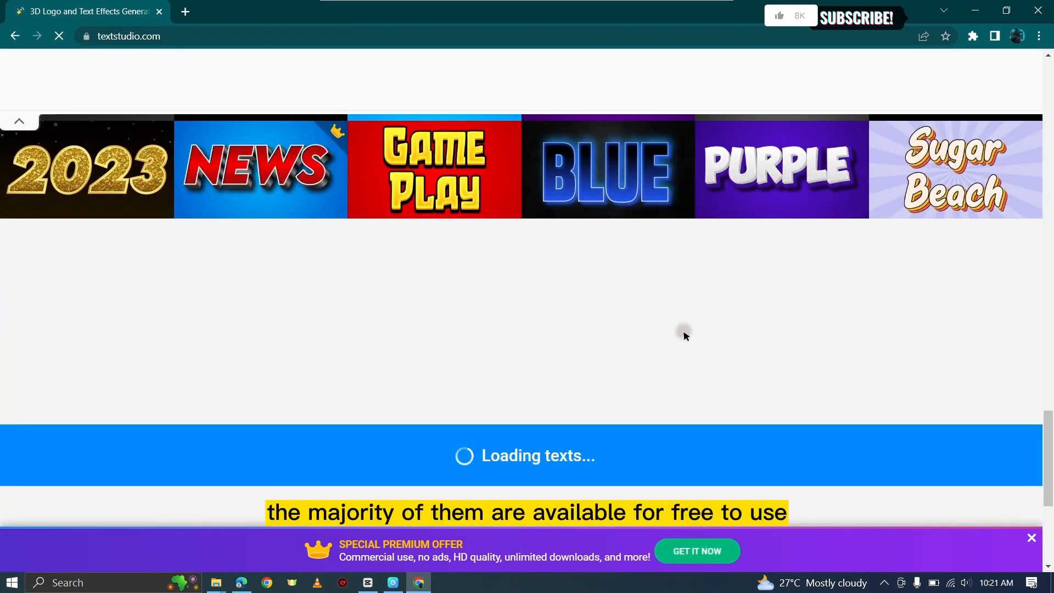
scroll(685, 336, "up", 5)
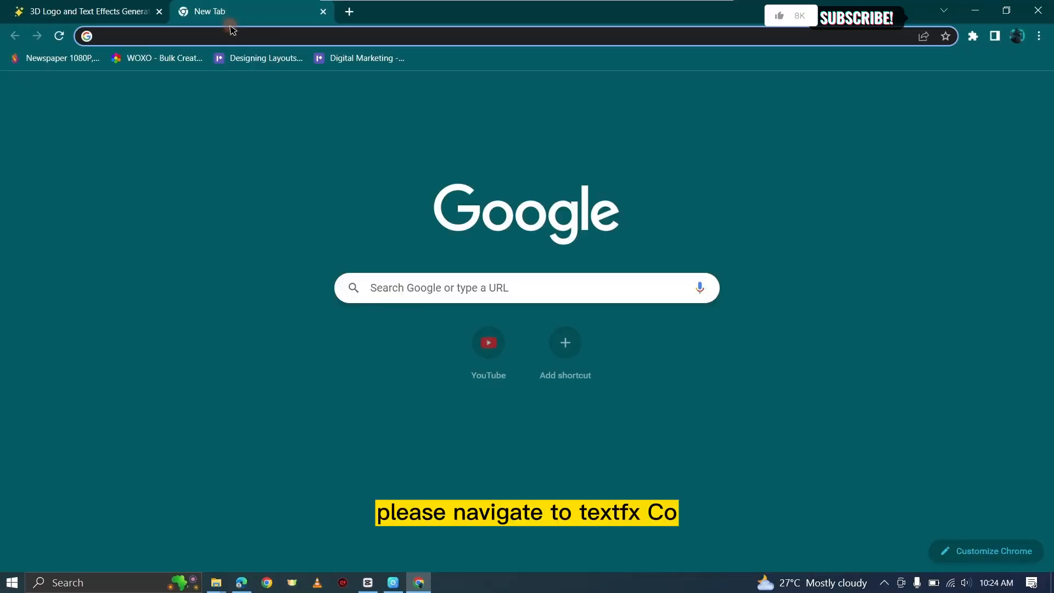
Step: Open textfx.co in a new tab
type("text")
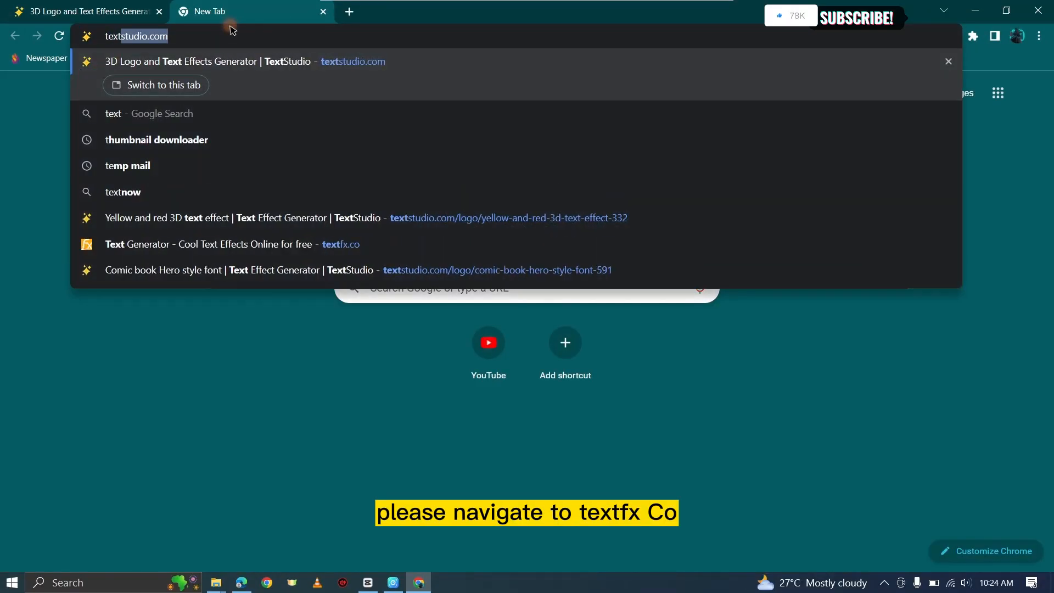
type("fx.co")
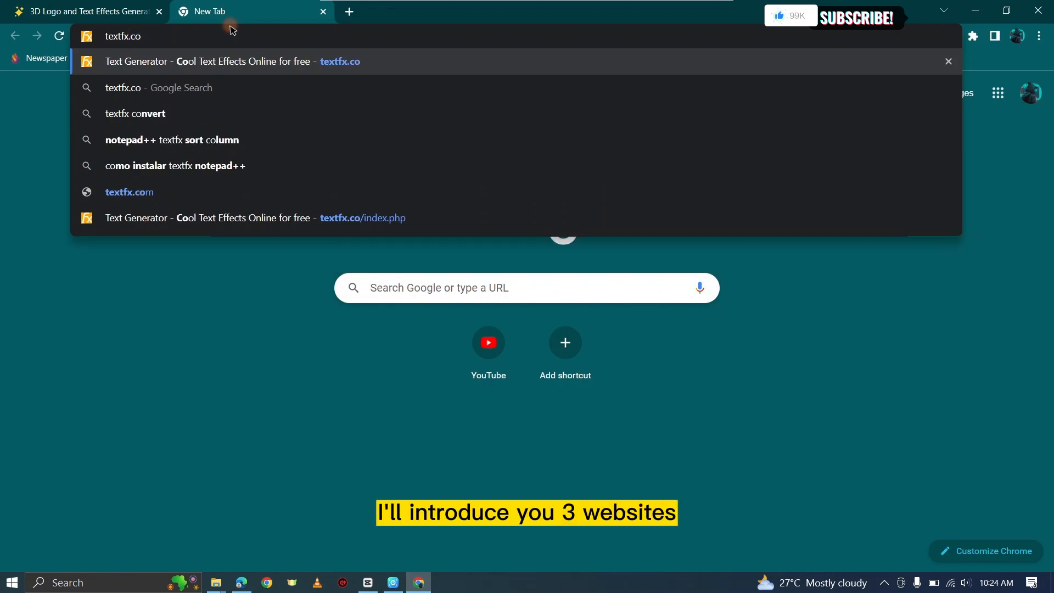
key("Return")
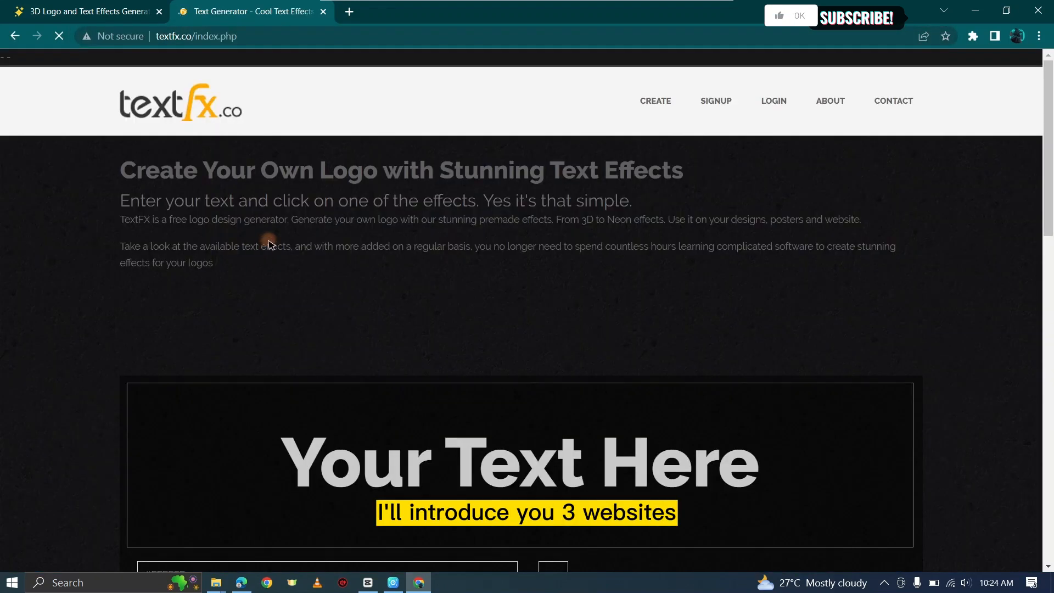
Step: Browse the text effects available on textfx.co
scroll(533, 242, "down", 20)
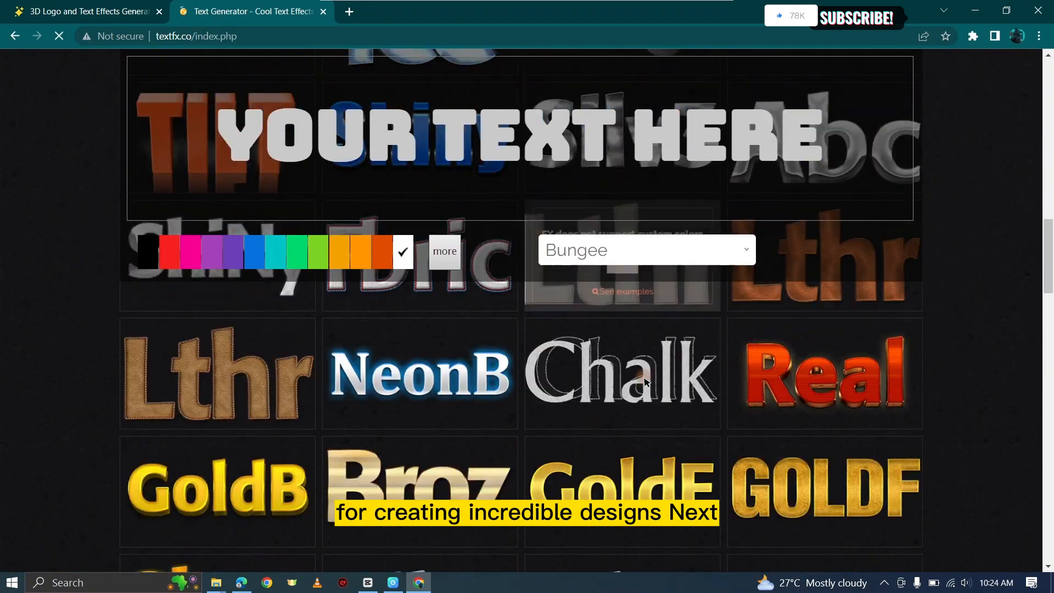
scroll(623, 378, "up", 15)
scroll(623, 378, "up", 15)
scroll(502, 387, "down", 3)
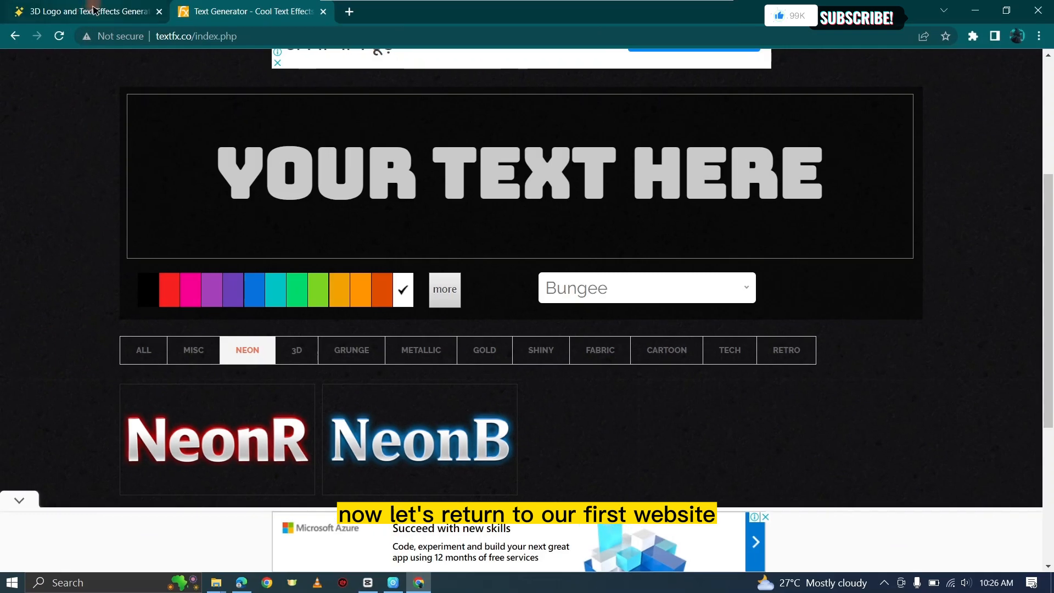
Step: Back on textstudio.com, enter Xenzia in the text generator and generate text designs
left_click(80, 12)
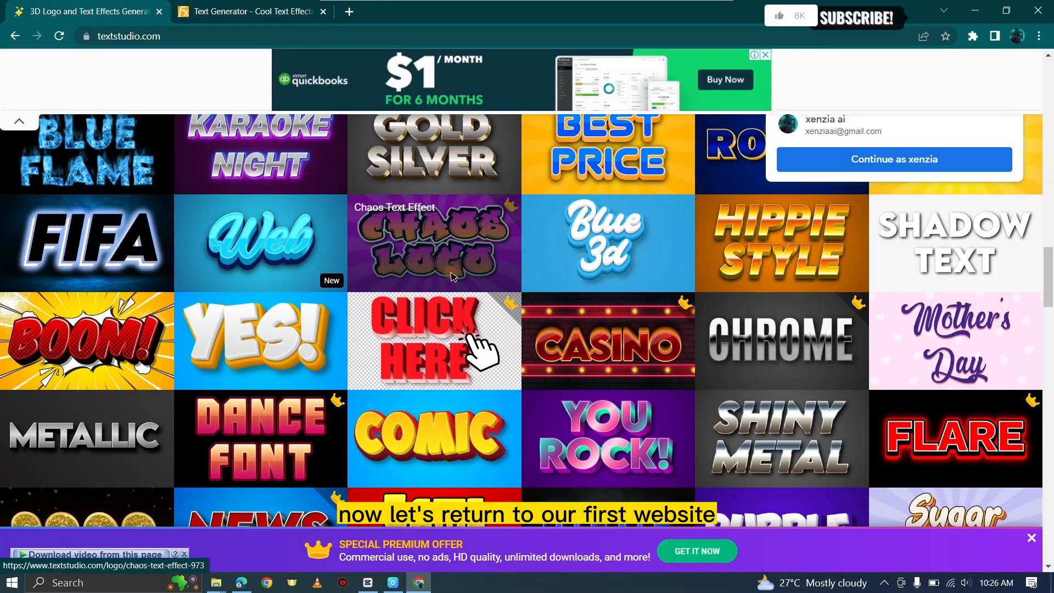
scroll(552, 280, "down", 9)
scroll(552, 280, "up", 5)
scroll(552, 280, "up", 5)
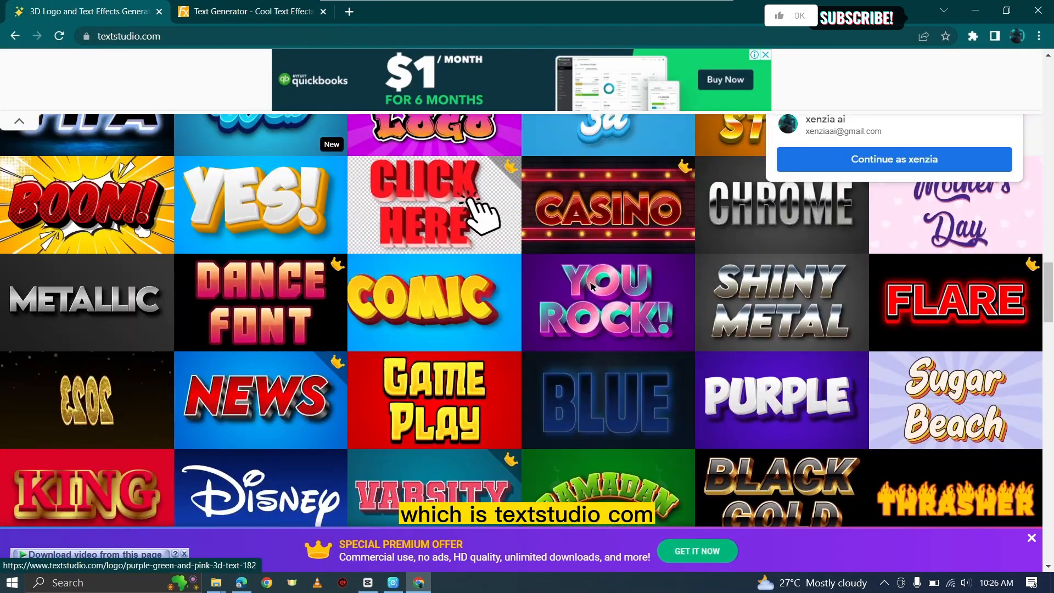
scroll(458, 291, "up", 15)
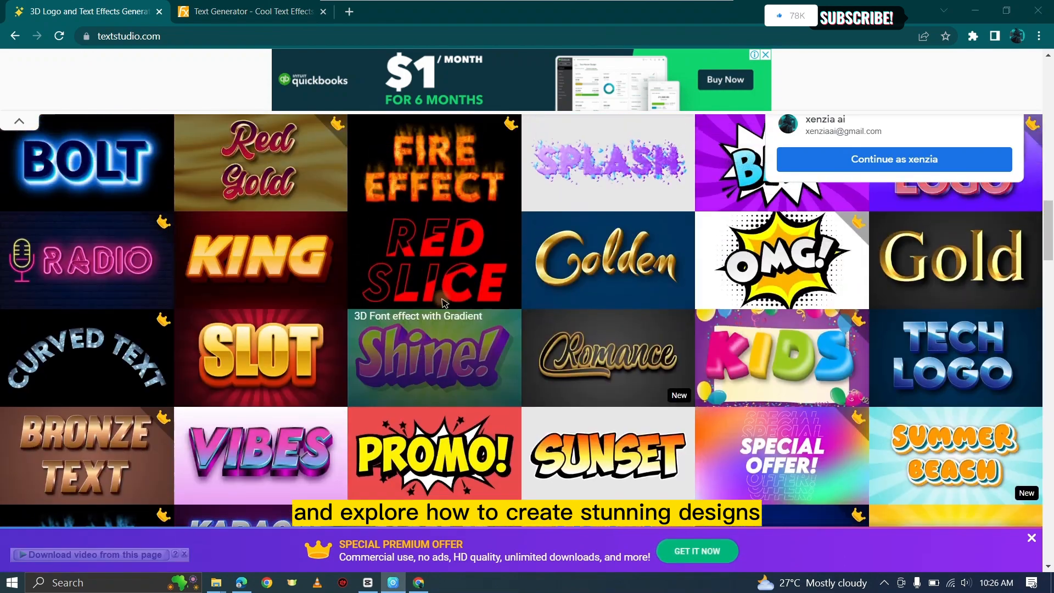
scroll(537, 305, "up", 10)
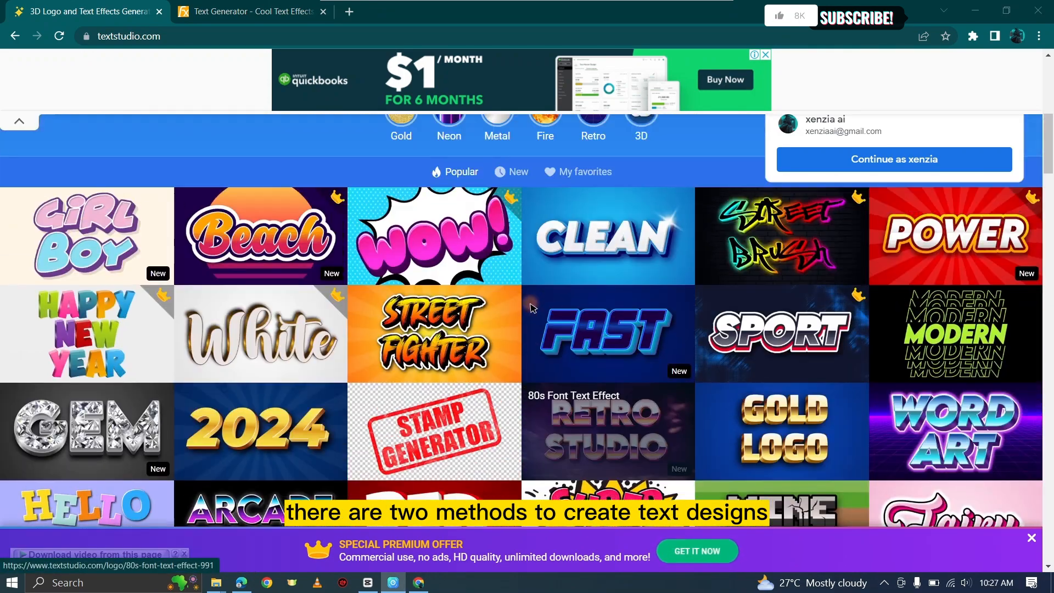
scroll(532, 309, "down", 3)
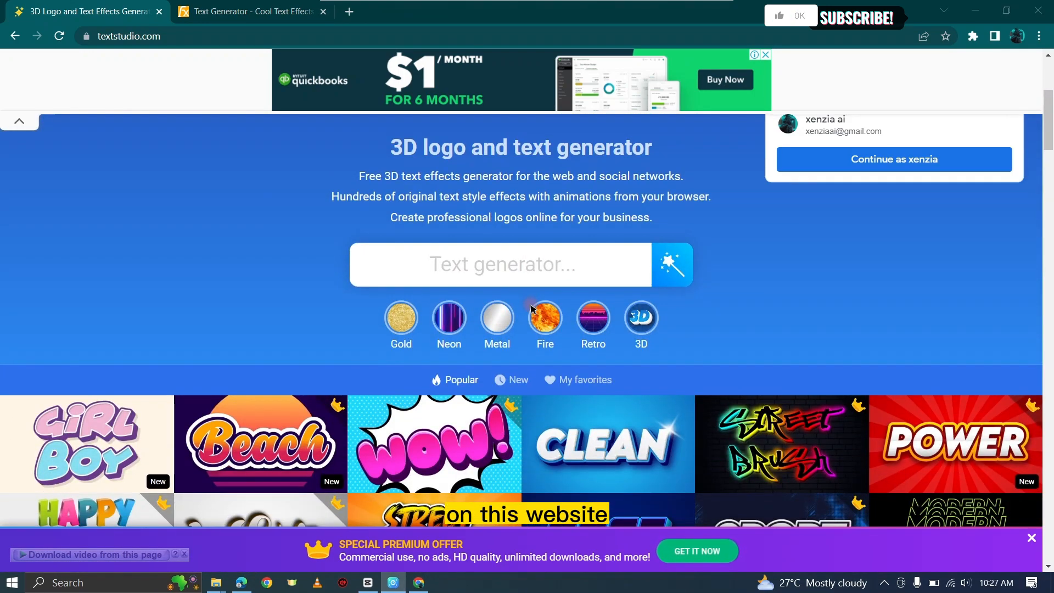
scroll(531, 309, "down", 2)
left_click(440, 201)
type("Xenzi")
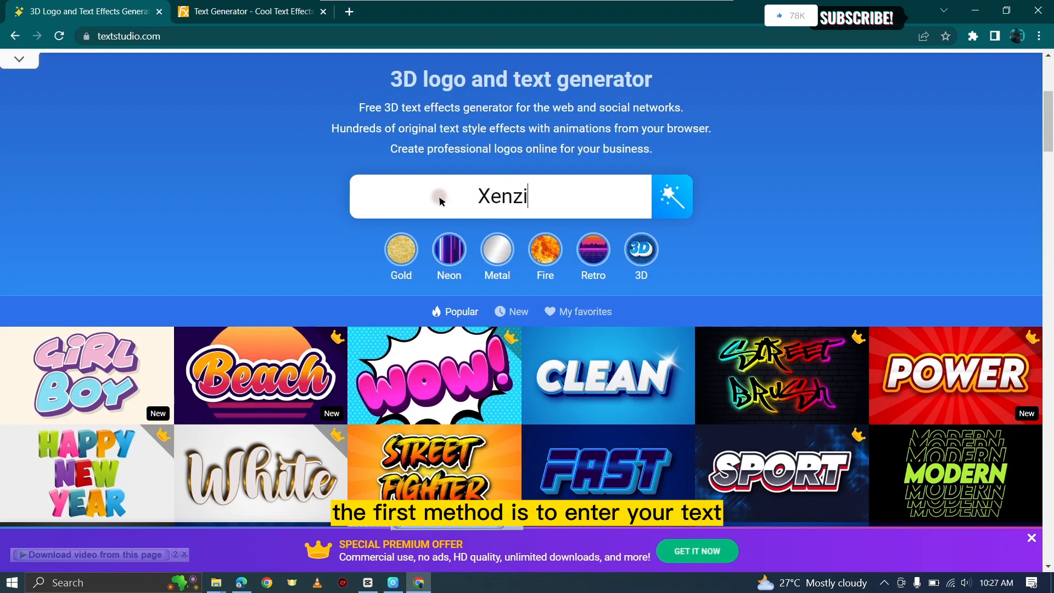
type("a")
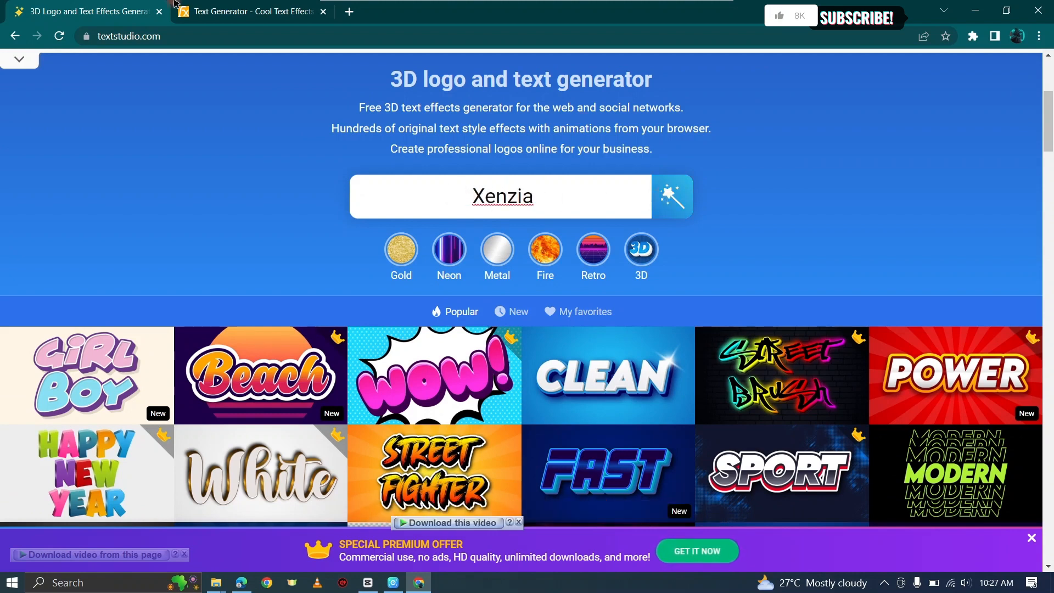
left_click(664, 195)
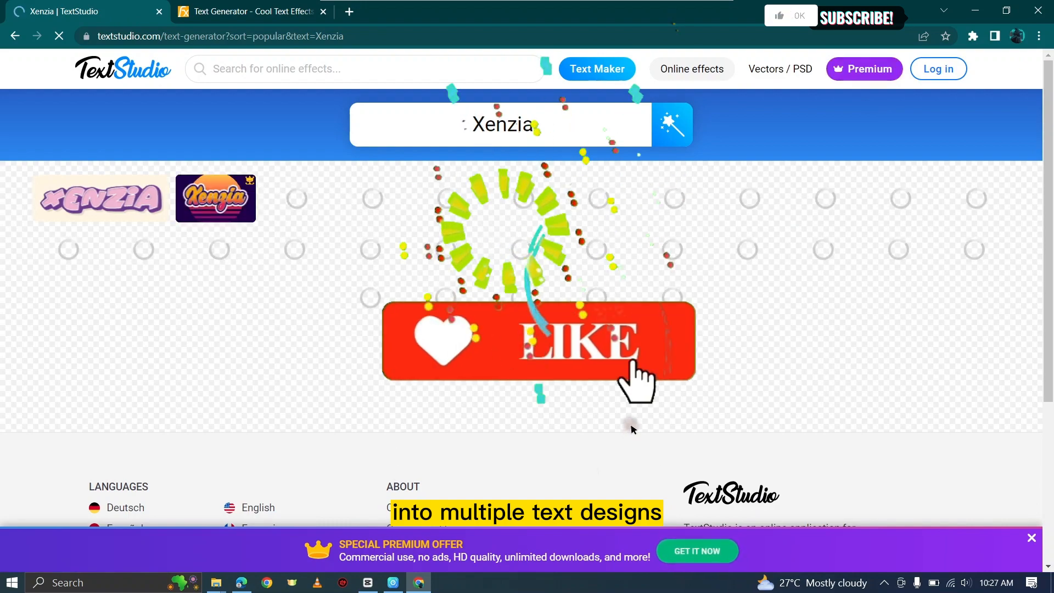
Step: Sign in with the suggested Google account
left_click(894, 159)
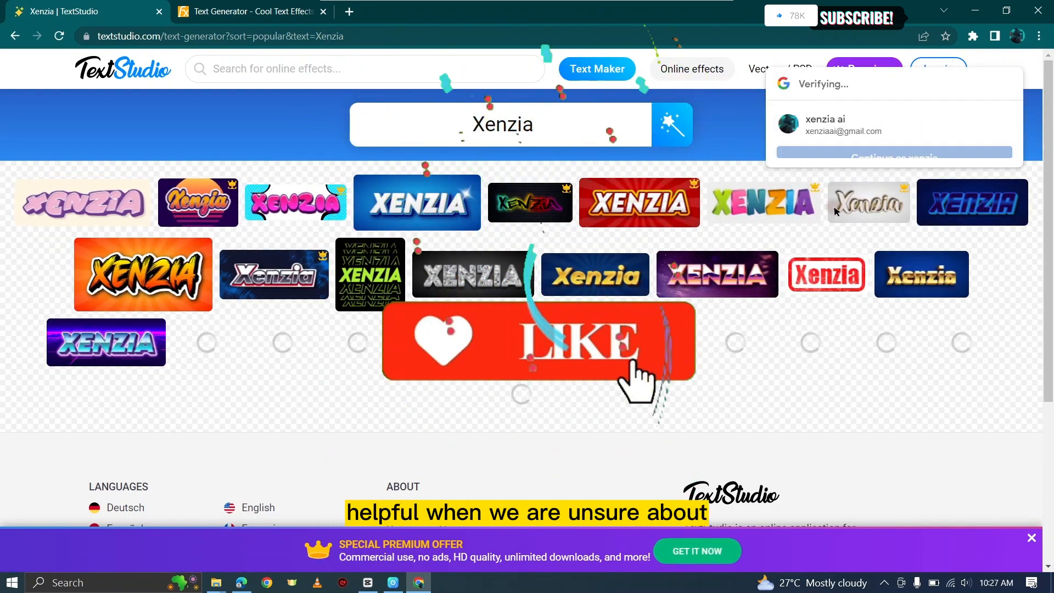
scroll(470, 412, "down", 5)
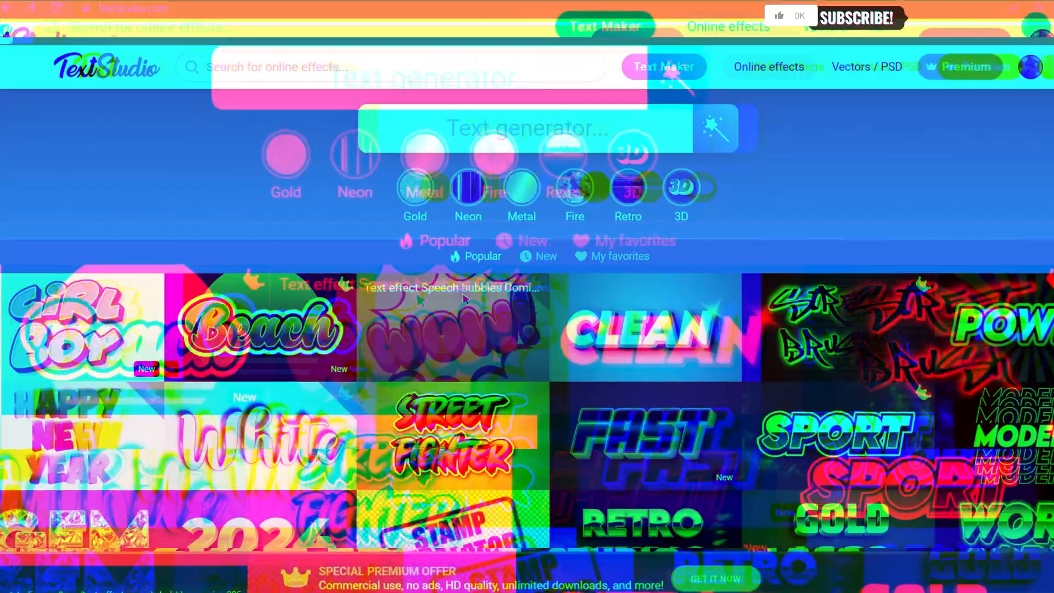
scroll(439, 293, "down", 10)
scroll(439, 292, "down", 12)
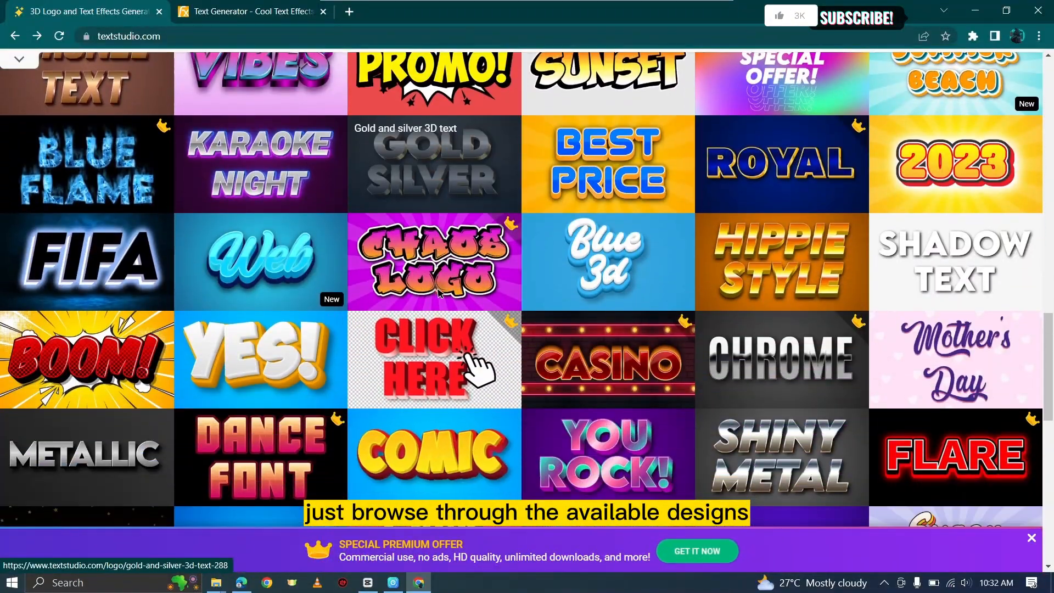
Step: Open the 3D comic BOOM text effect and change its text to Xenzia
left_click(82, 360)
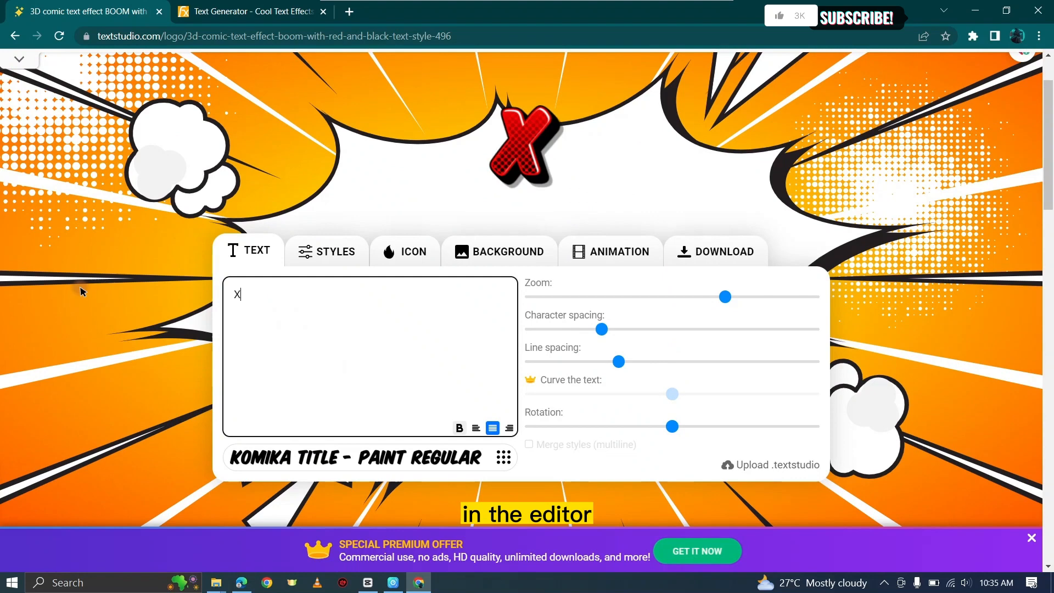
type("eni")
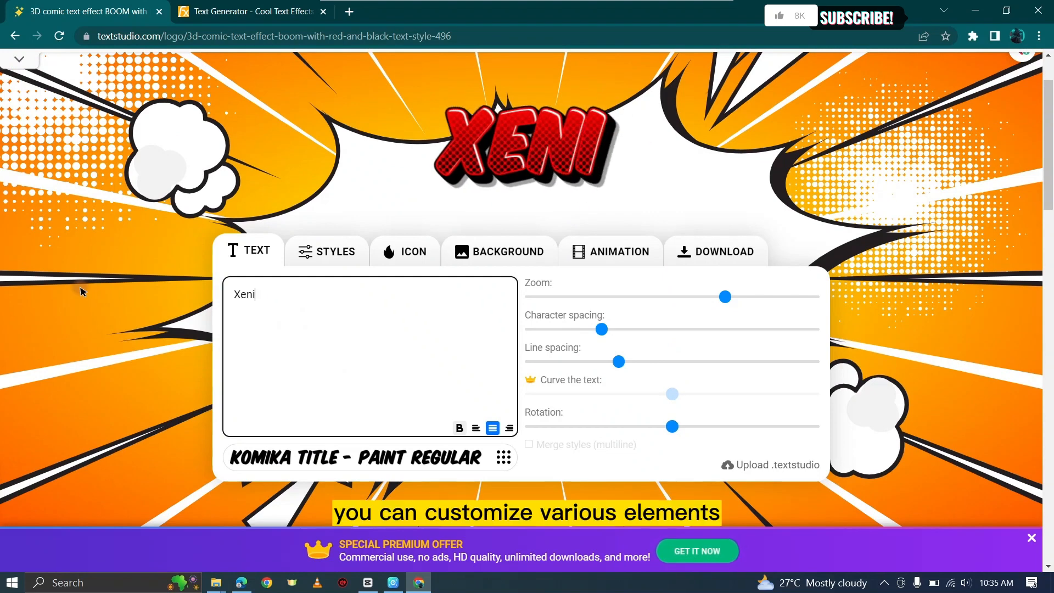
type("zia")
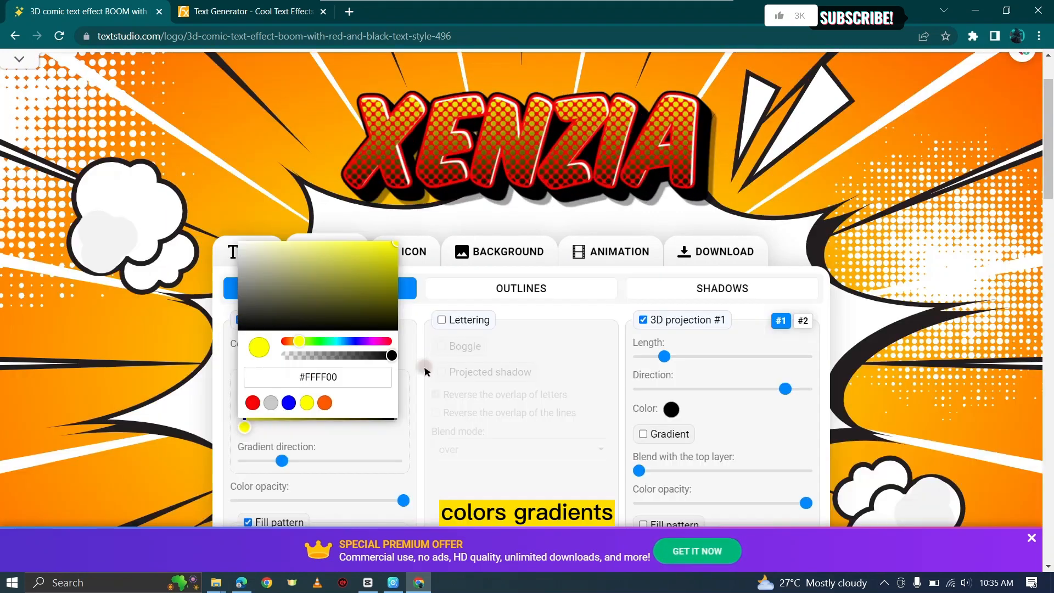
Step: In the 3D & filling styles, adjust the text filling's gradient direction
left_click(424, 368)
left_click(387, 409)
left_click(386, 427)
left_click(467, 402)
left_click(325, 347)
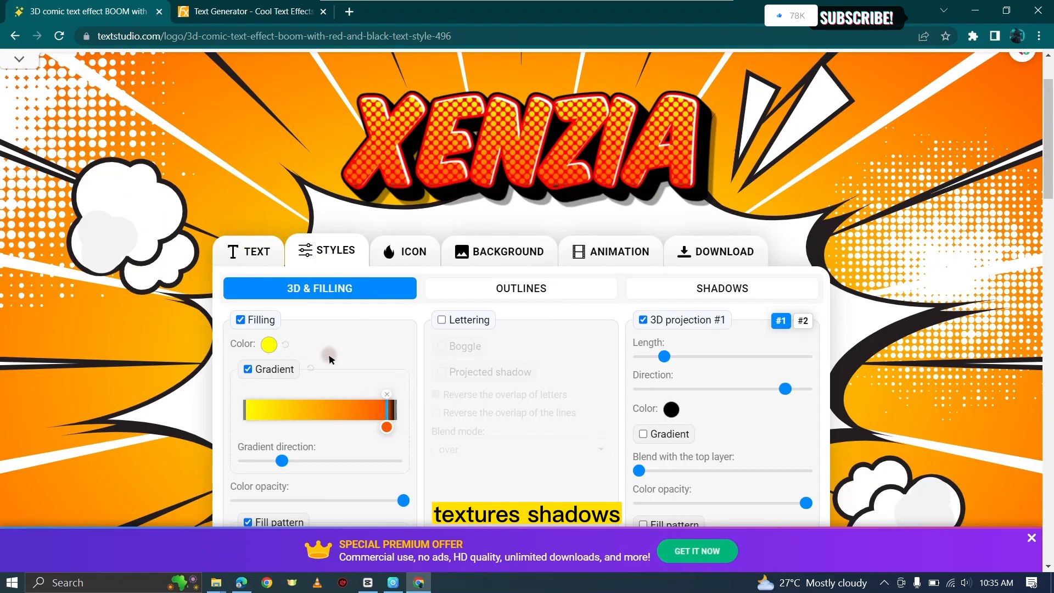
scroll(328, 363, "down", 1)
left_click_drag(281, 392, 340, 391)
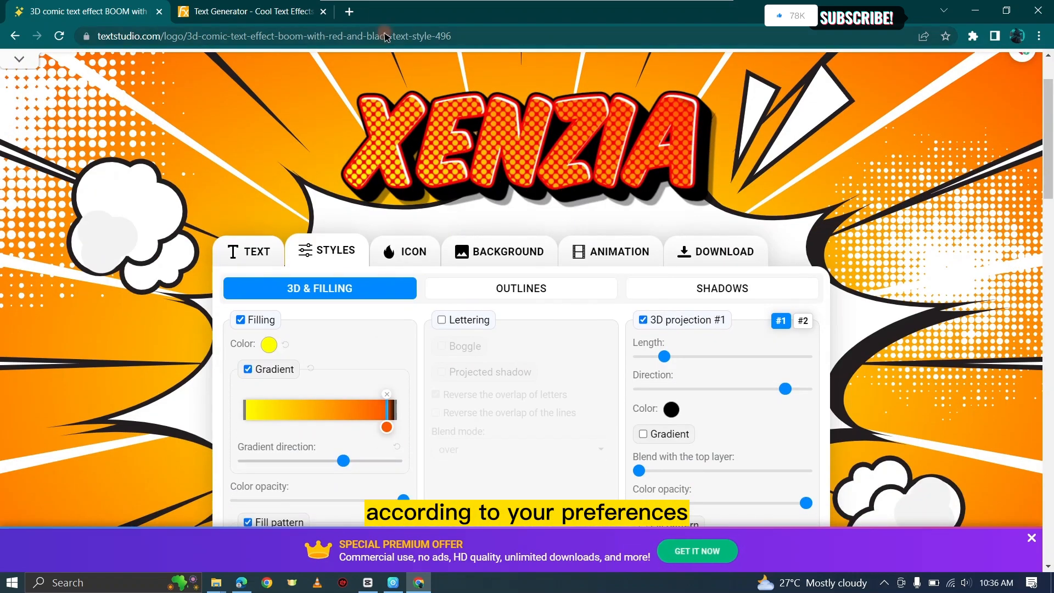
Step: Increase the 3D projection length and slightly reduce its direction
left_click_drag(664, 357, 754, 356)
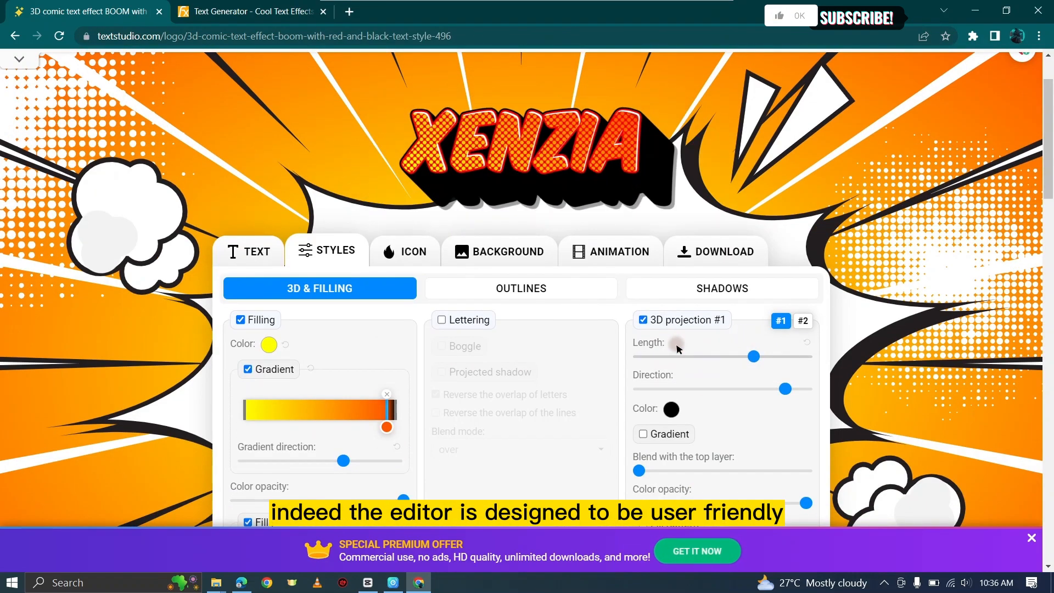
left_click_drag(784, 388, 767, 389)
Step: Apply the retro synthwave mountain preset as the background
scroll(750, 414, "down", 3)
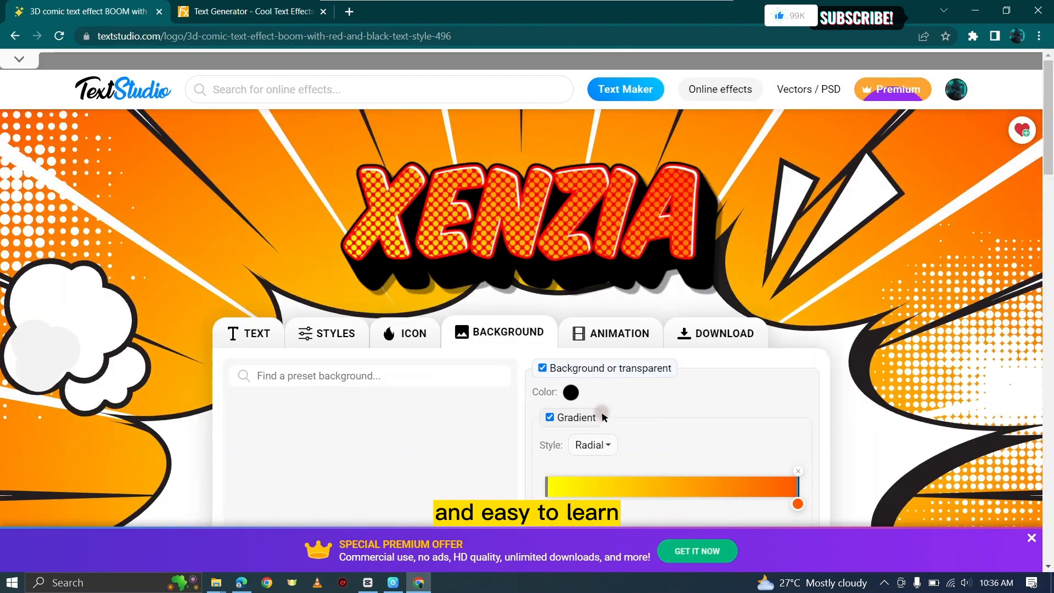
scroll(604, 417, "down", 4)
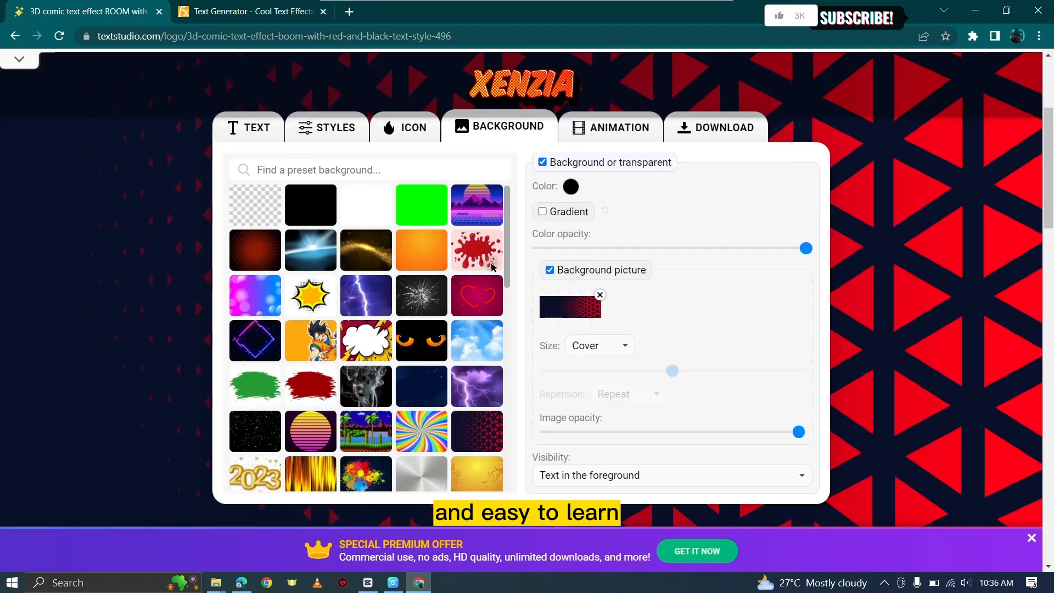
scroll(210, 462, "up", 4)
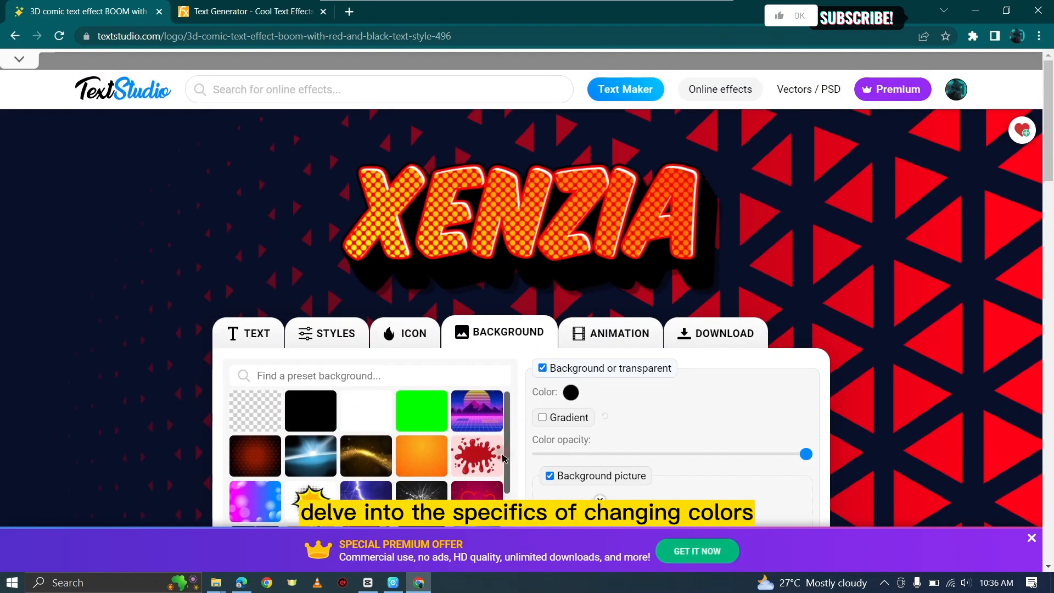
scroll(504, 459, "down", 3)
scroll(504, 459, "up", 3)
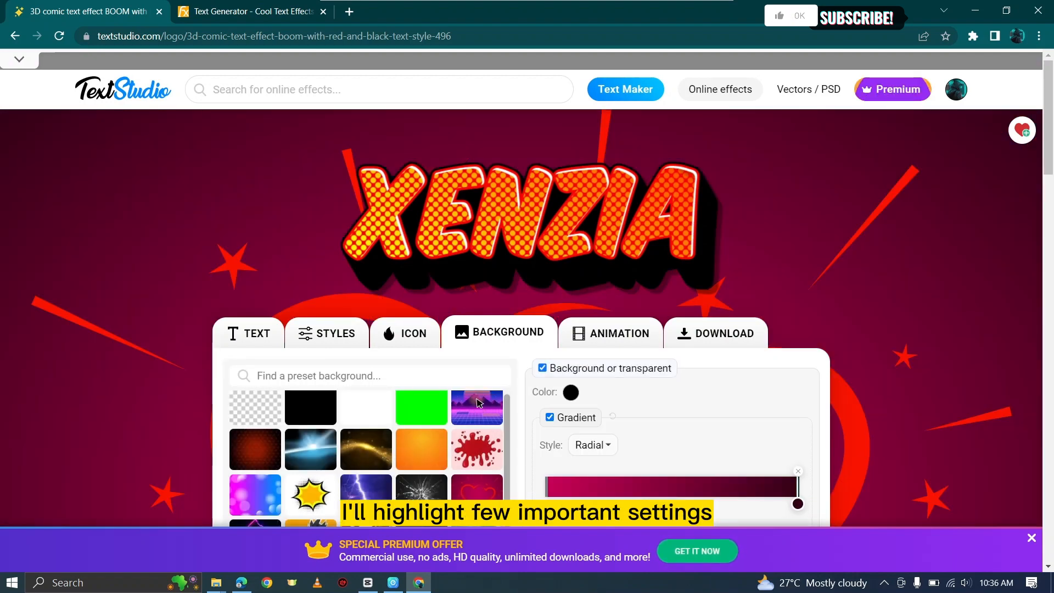
left_click(479, 403)
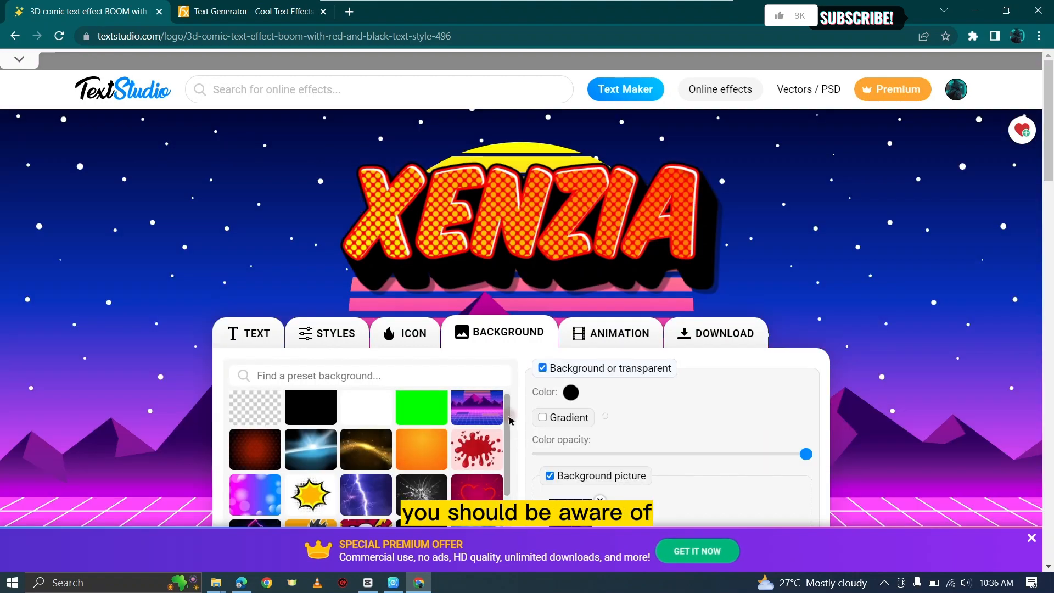
Step: Switch the design's background to the transparent preset
scroll(478, 439, "down", 5)
scroll(370, 458, "up", 5)
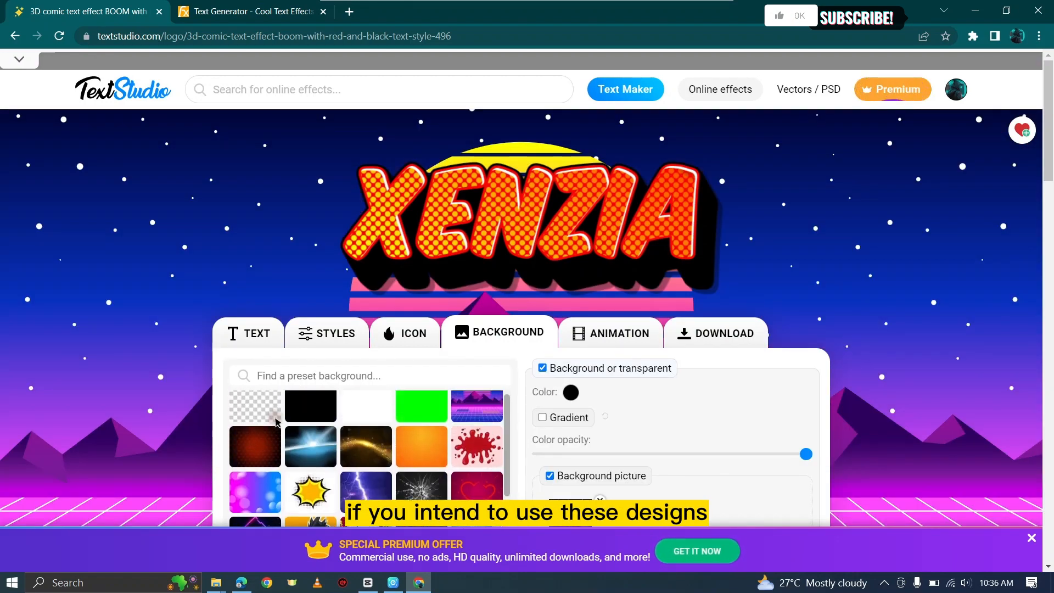
left_click(268, 411)
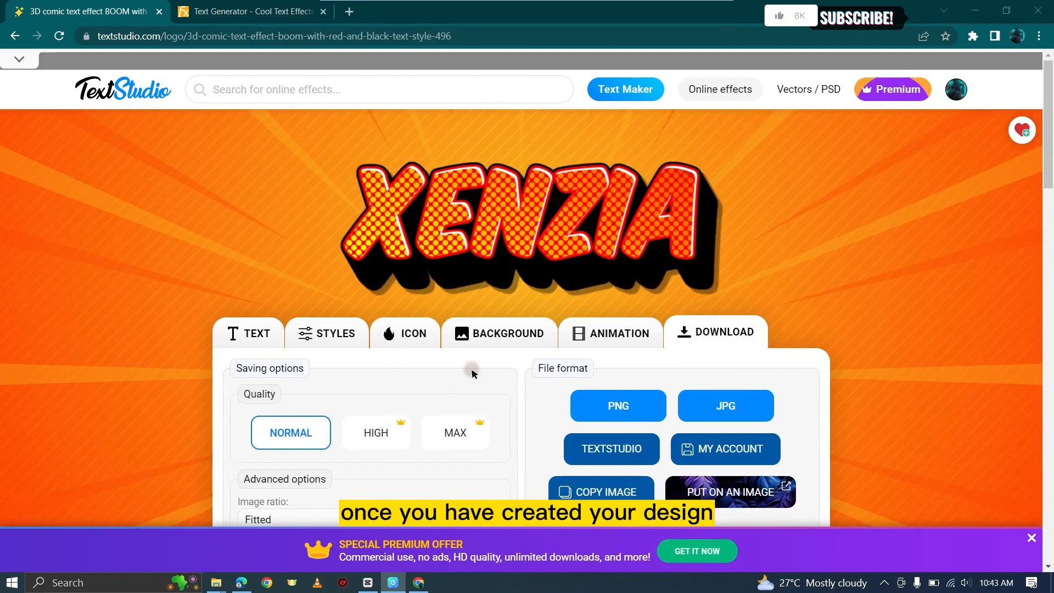
left_click(484, 336)
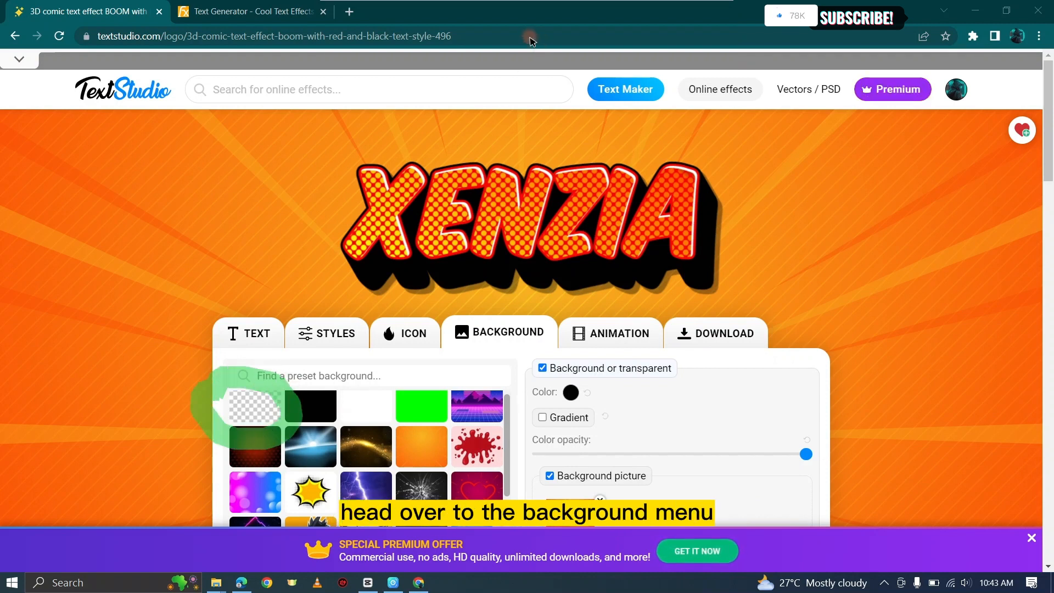
mouse_move(409, 5)
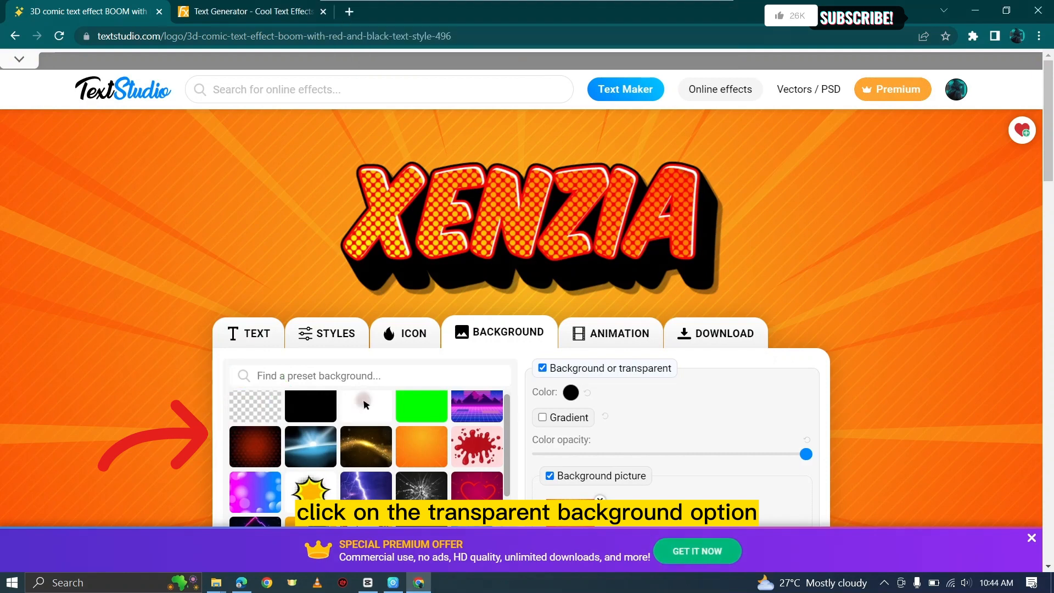
left_click(255, 407)
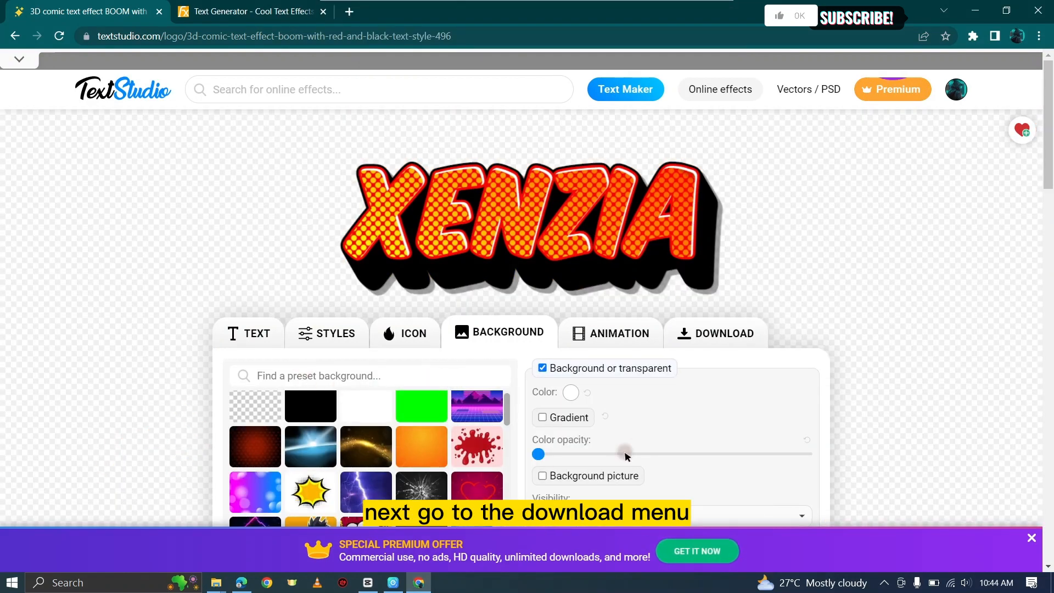
Step: Download the Xenzia design as a PNG image at normal quality
left_click(706, 332)
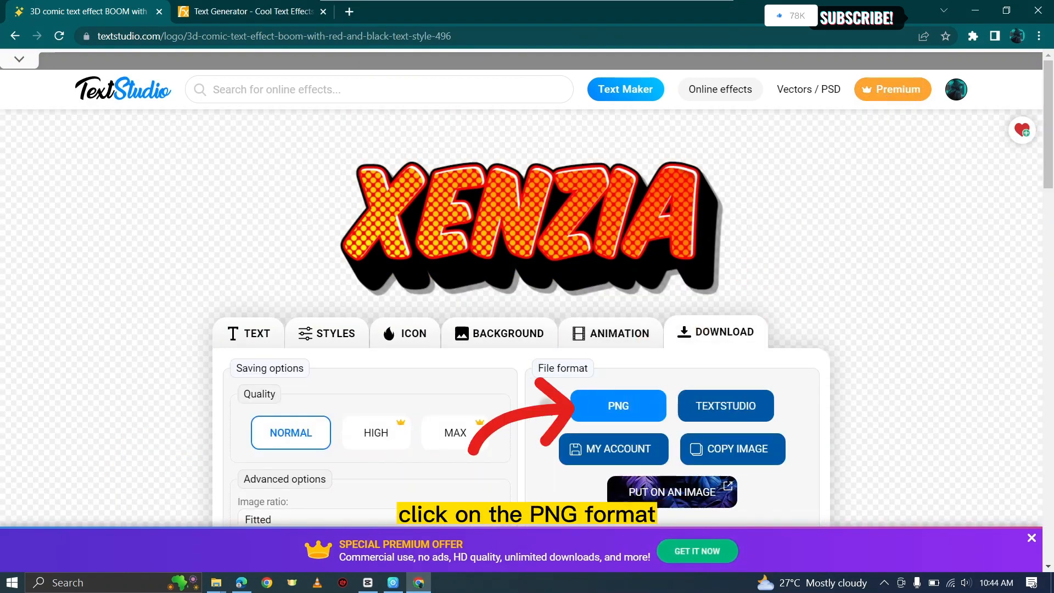
left_click(628, 399)
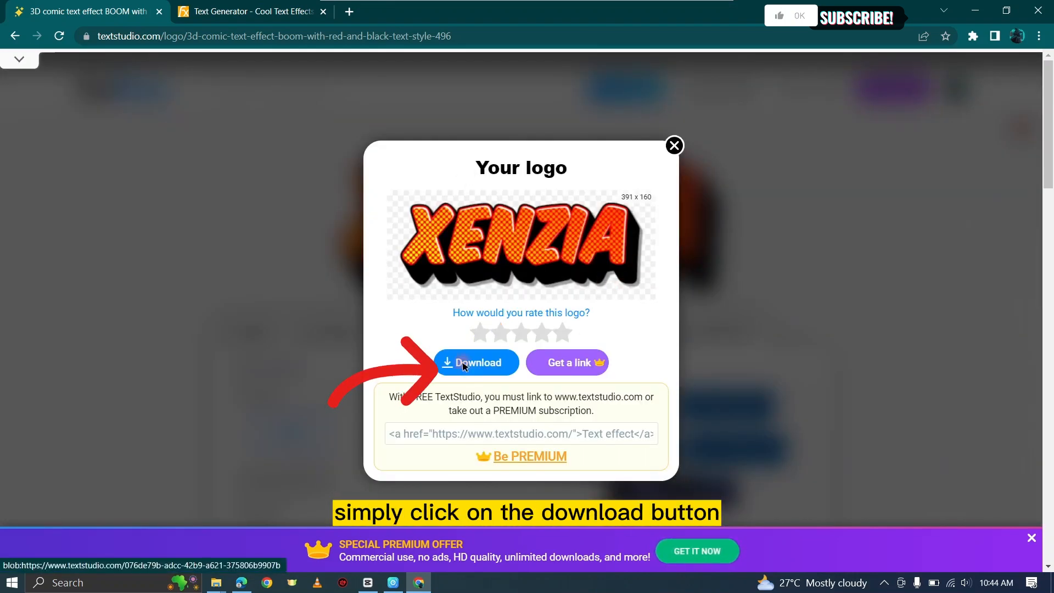
left_click(464, 365)
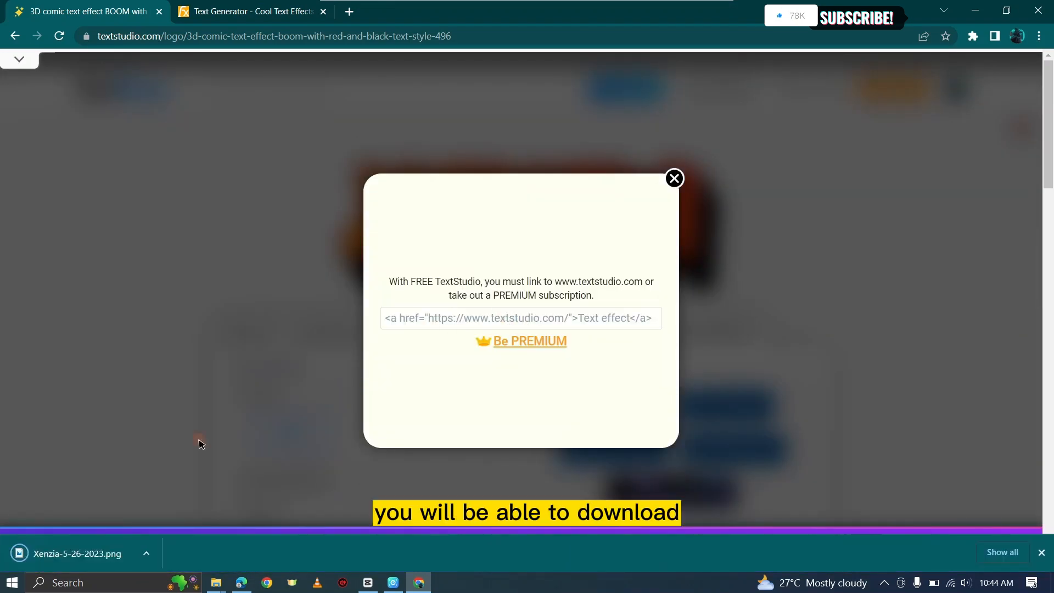
Step: Open the downloaded PNG in the photo viewer and zoom in to inspect its quality
left_click(30, 551)
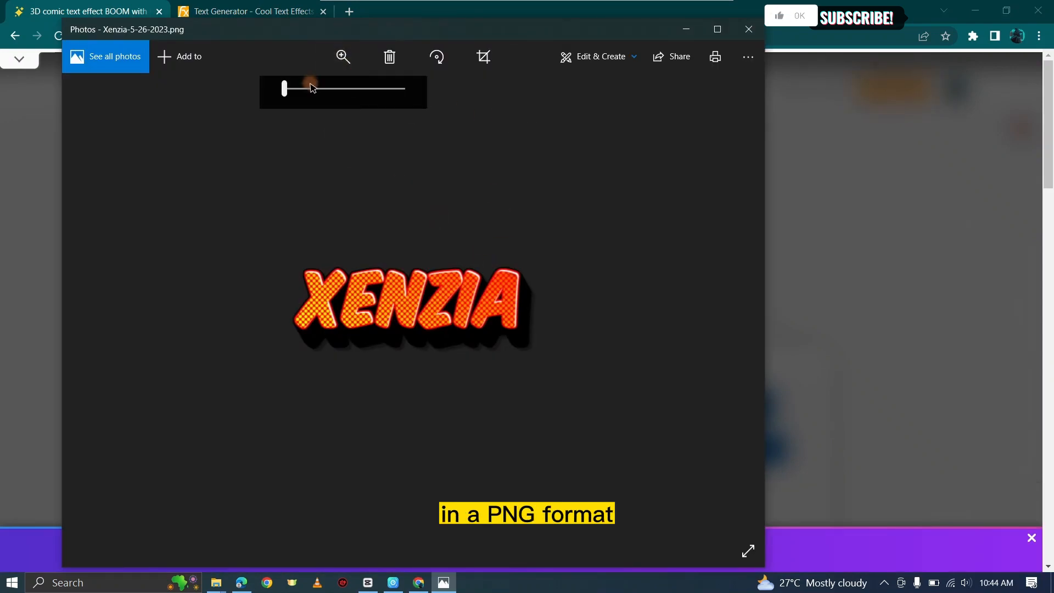
left_click_drag(312, 88, 358, 88)
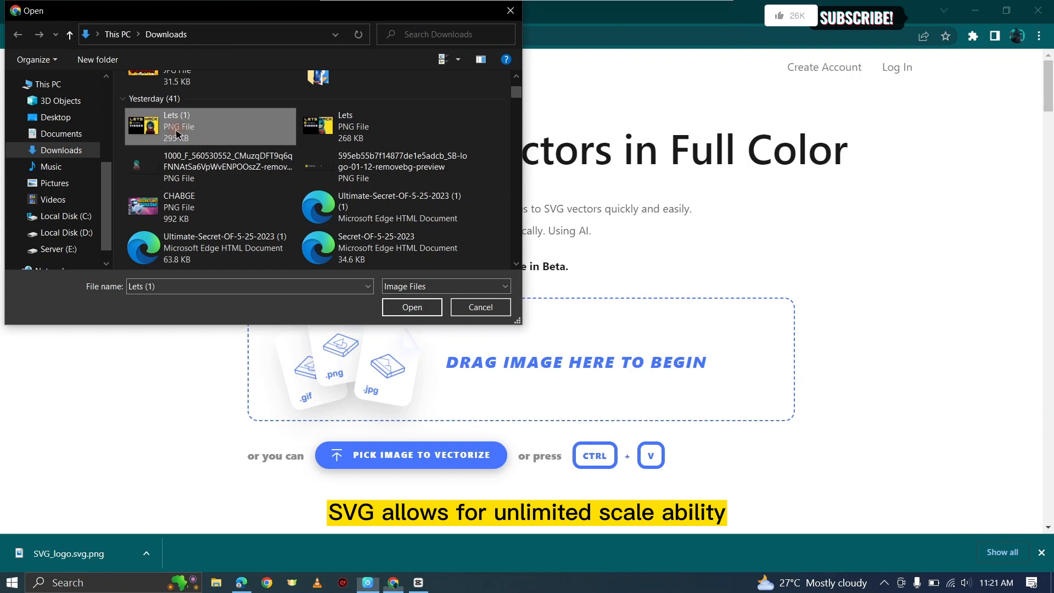
key("Return")
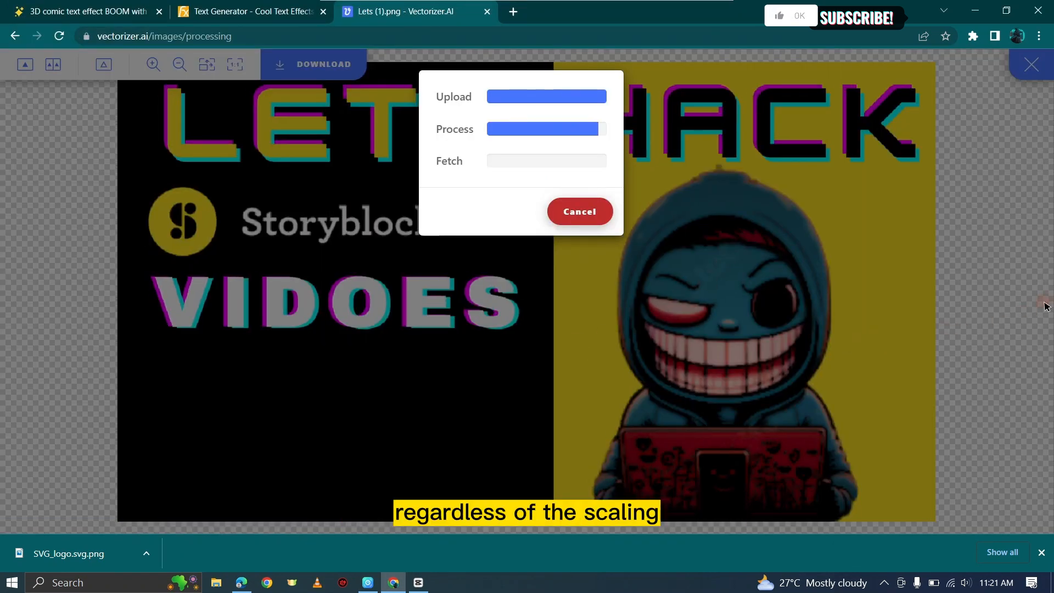
Step: Zoom and pan the vectorizer's side-by-side comparison to inspect the original against the vectorized result
scroll(869, 276, "up", 10)
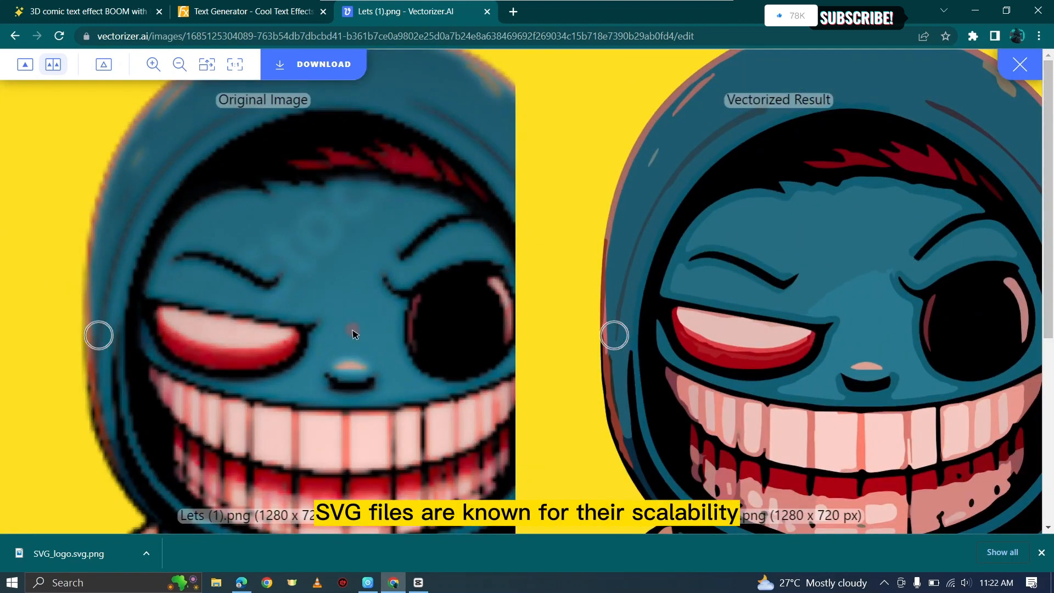
scroll(265, 373, "up", 3)
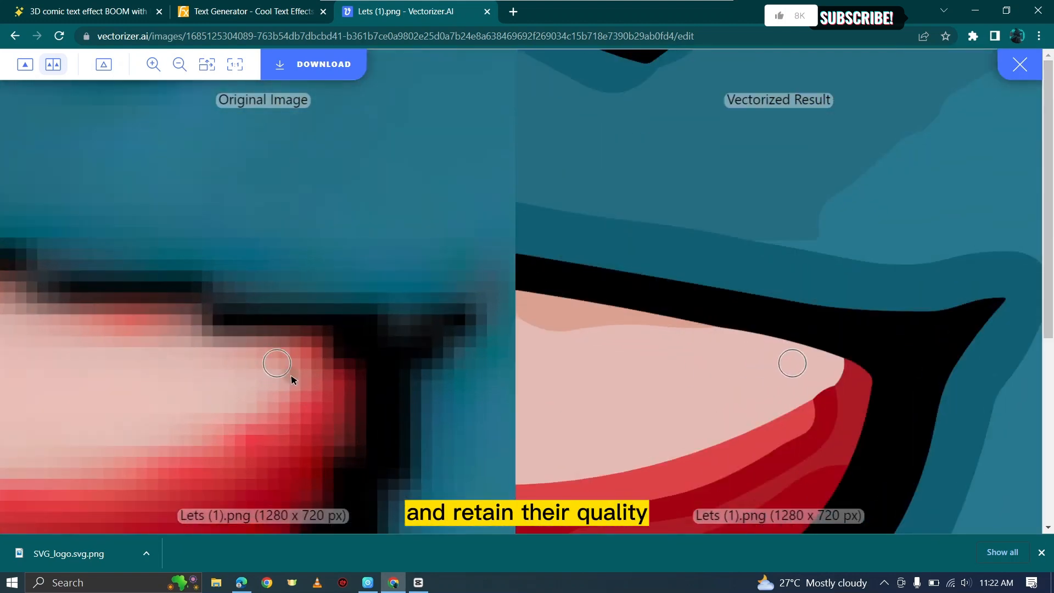
left_click_drag(433, 373, 475, 171)
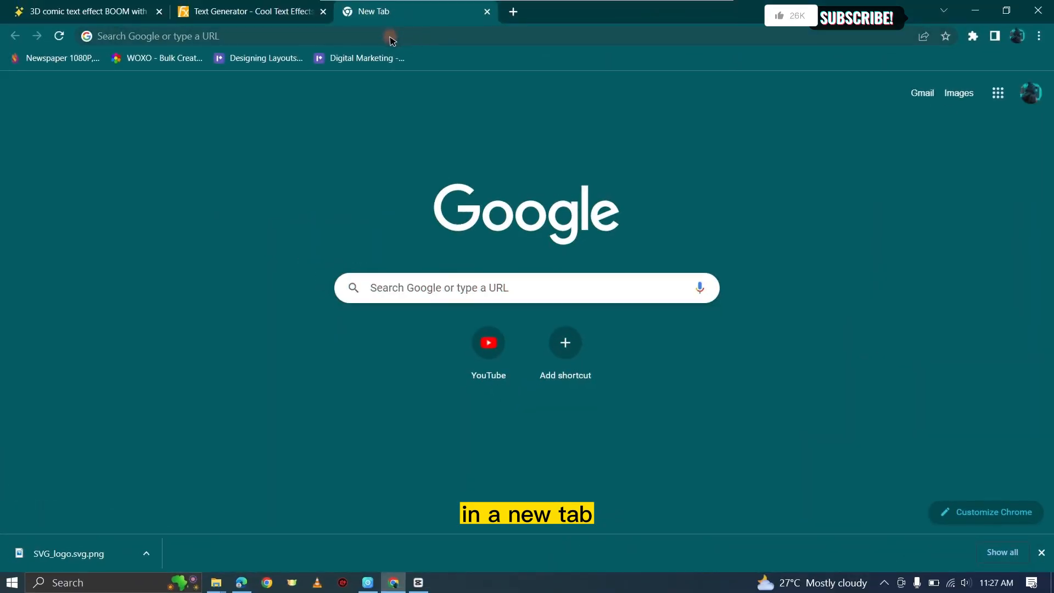
Step: Open vectorizer.ai and upload the Xenzia-5-26-2023 PNG for vectorizing
left_click(212, 37)
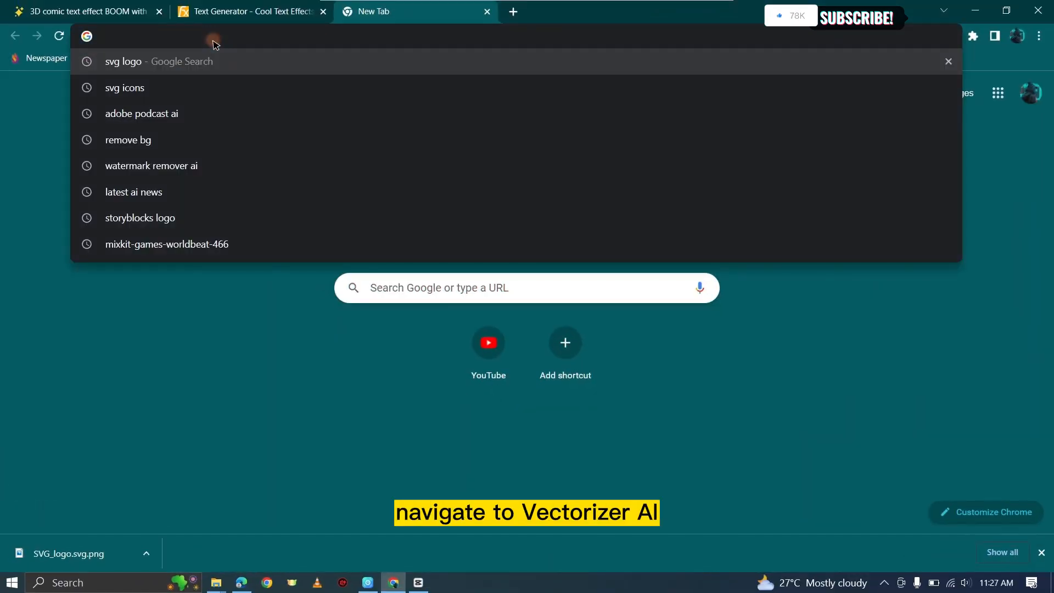
type("vectorizer.ai")
key("Return")
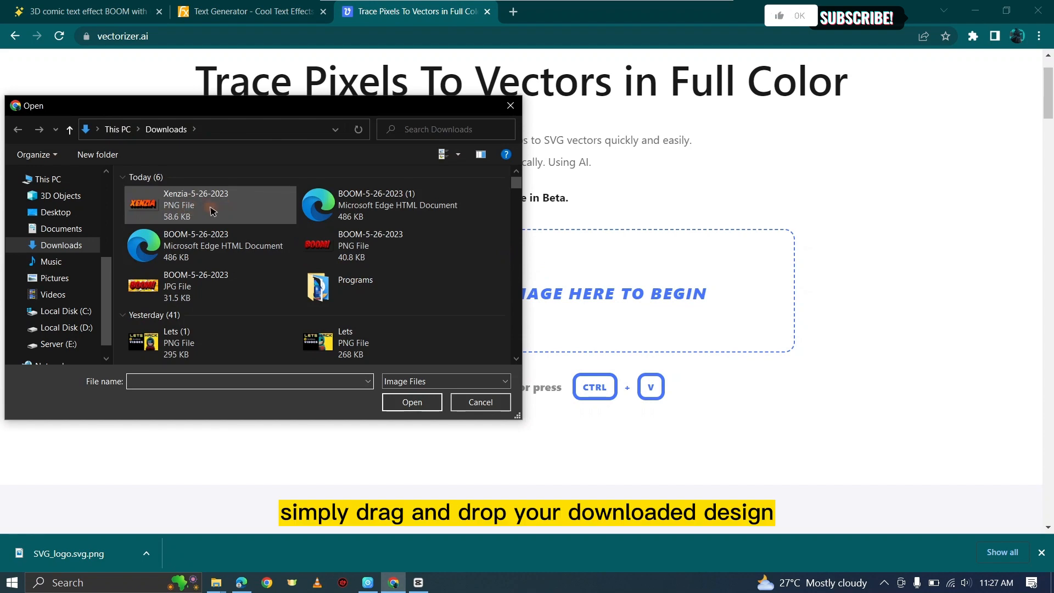
double_click(183, 201)
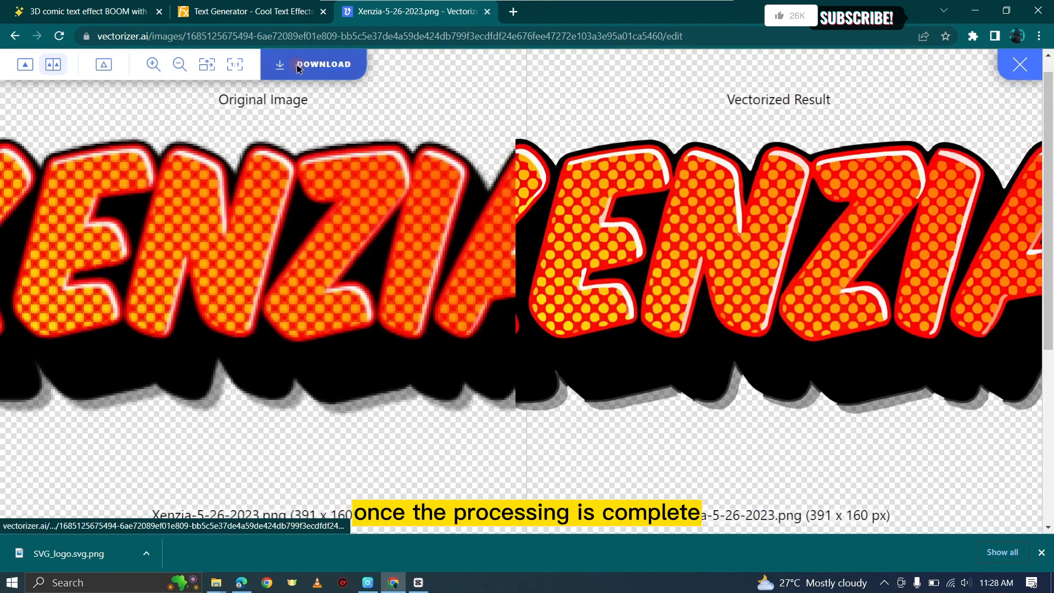
Step: Download the vectorized Xenzia result as an SVG file
left_click(299, 67)
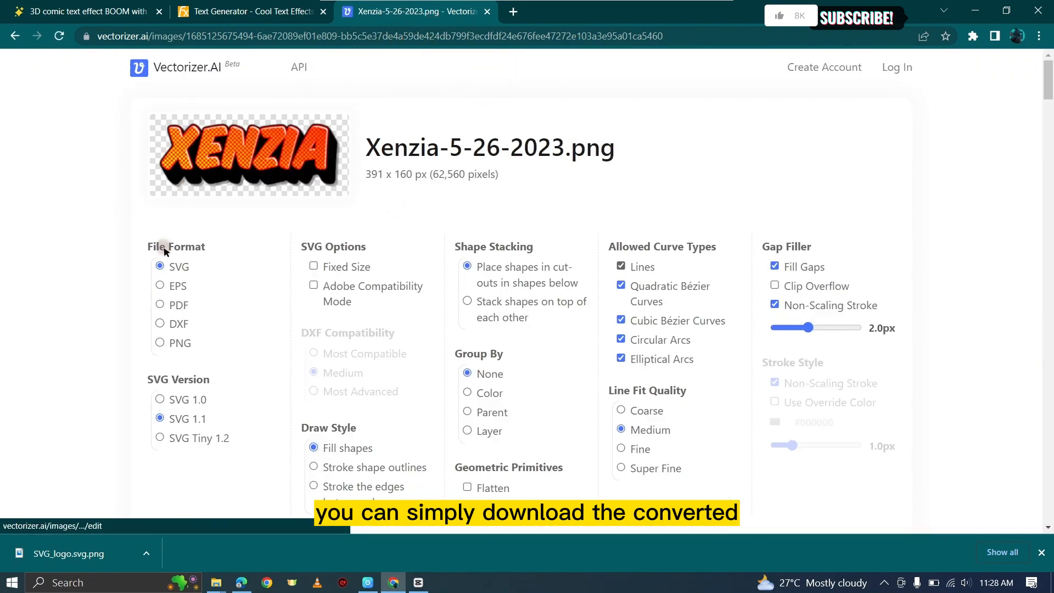
scroll(164, 269, "down", 3)
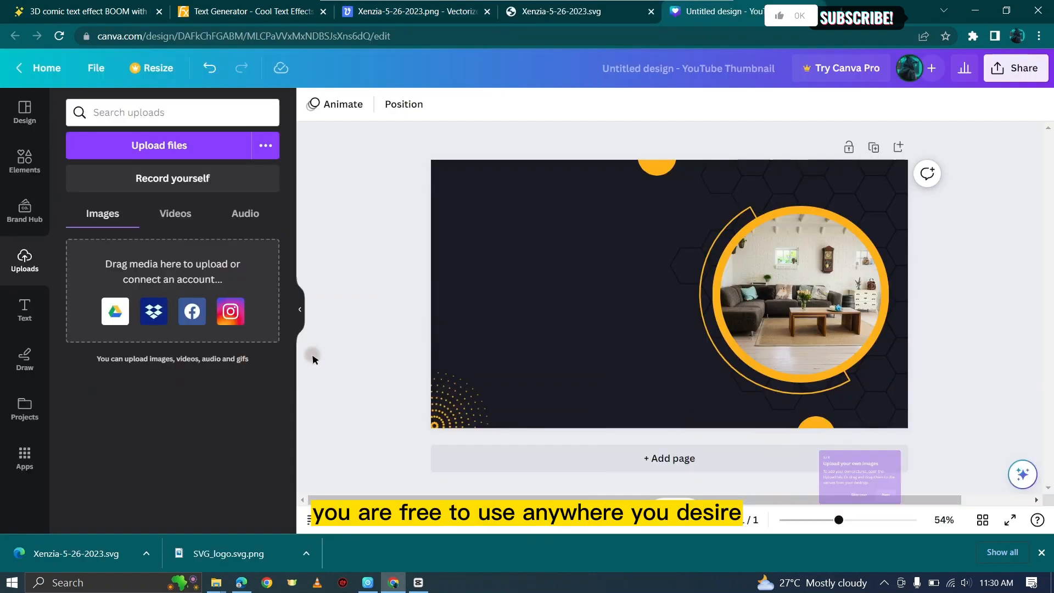
Step: In Canva, import the Xenzia SVG into the YouTube thumbnail design, then resize and position it
left_click_drag(151, 550, 466, 228)
left_click_drag(963, 428, 745, 339)
left_click_drag(604, 263, 674, 271)
Step: Change the Xenzia logo's layer order within the thumbnail design
left_click(851, 291)
right_click(621, 274)
mouse_move(790, 365)
left_click(882, 423)
right_click(568, 271)
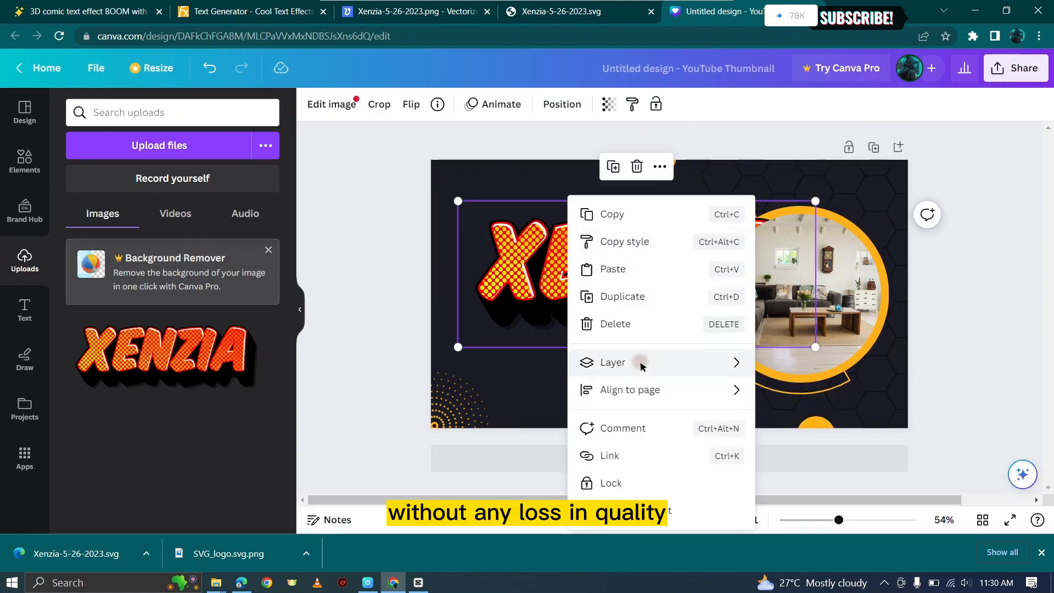
mouse_move(641, 364)
left_click(861, 423)
right_click(598, 269)
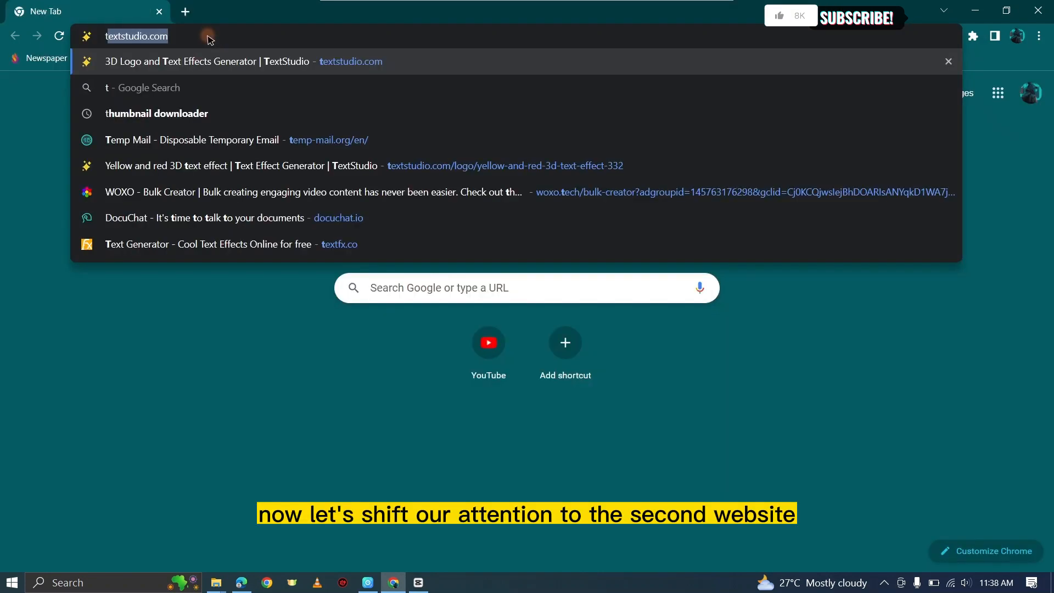
Step: Open the textfx.co text generator website
type("ext")
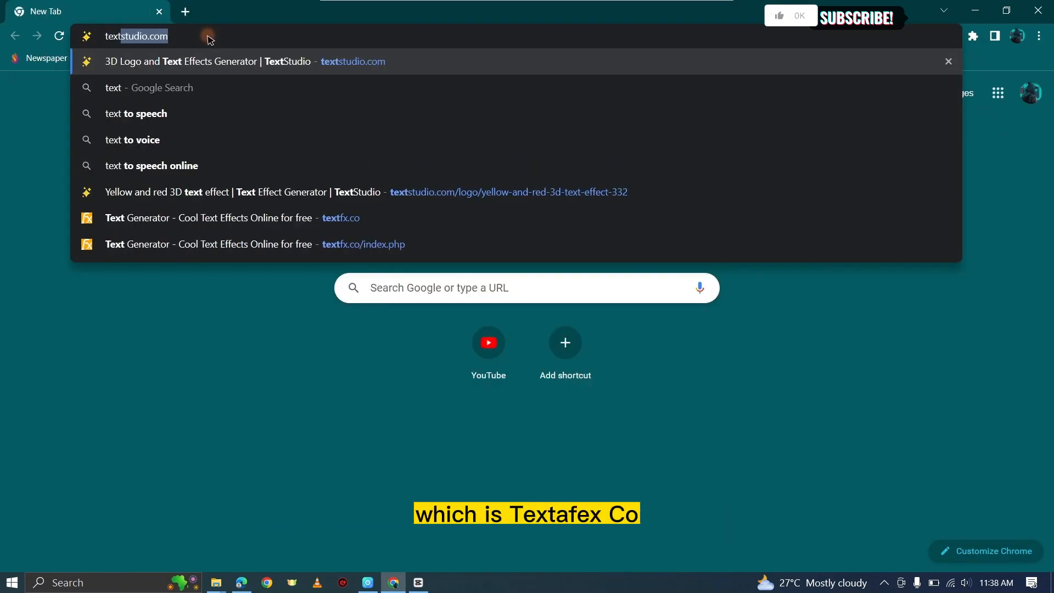
type("fx.co")
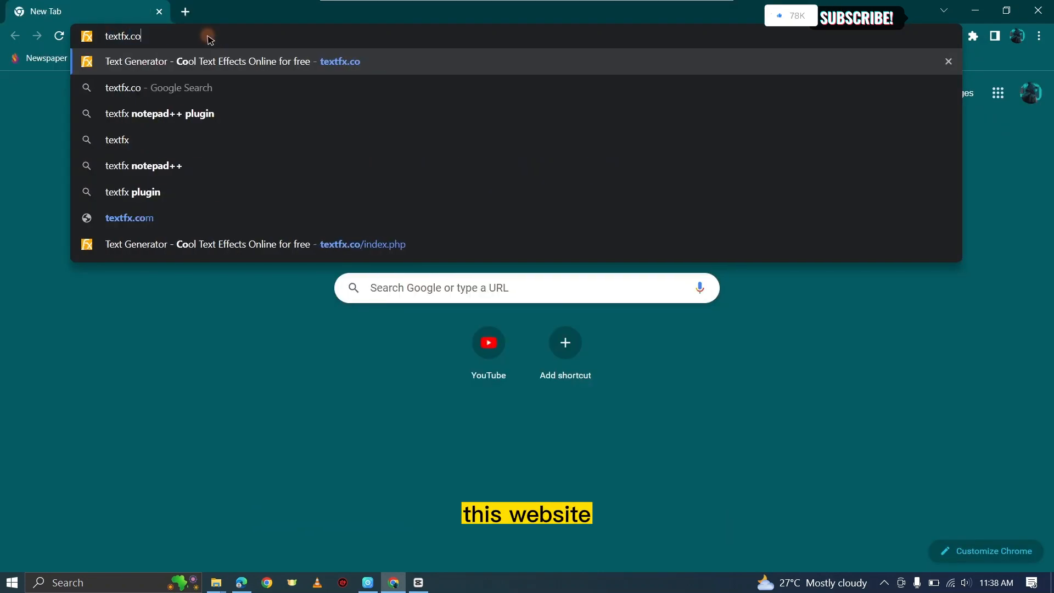
key("Return")
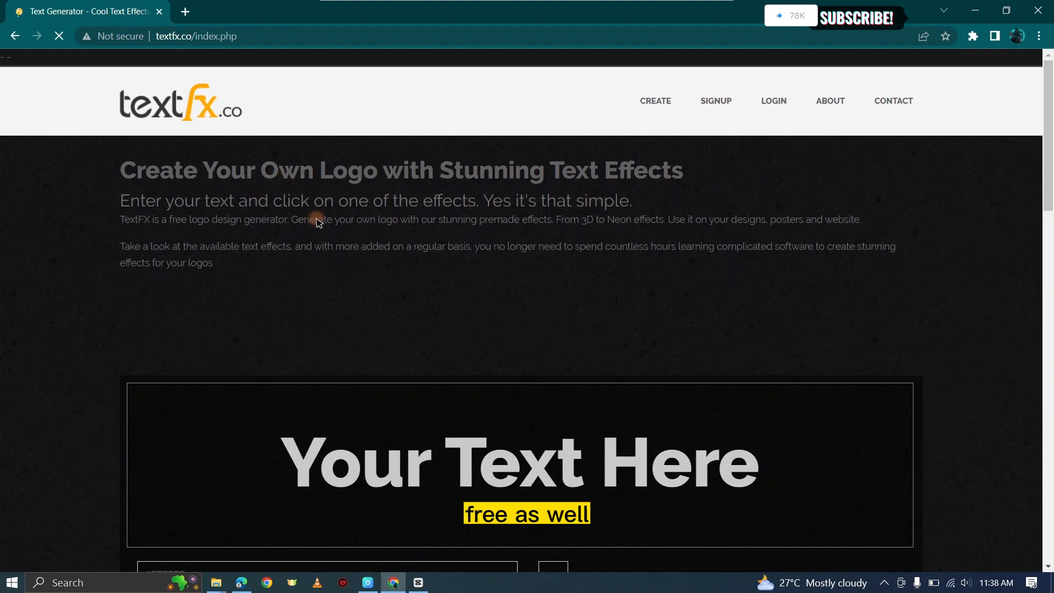
Step: Replace the preview text with XENZIA
scroll(633, 233, "down", 5)
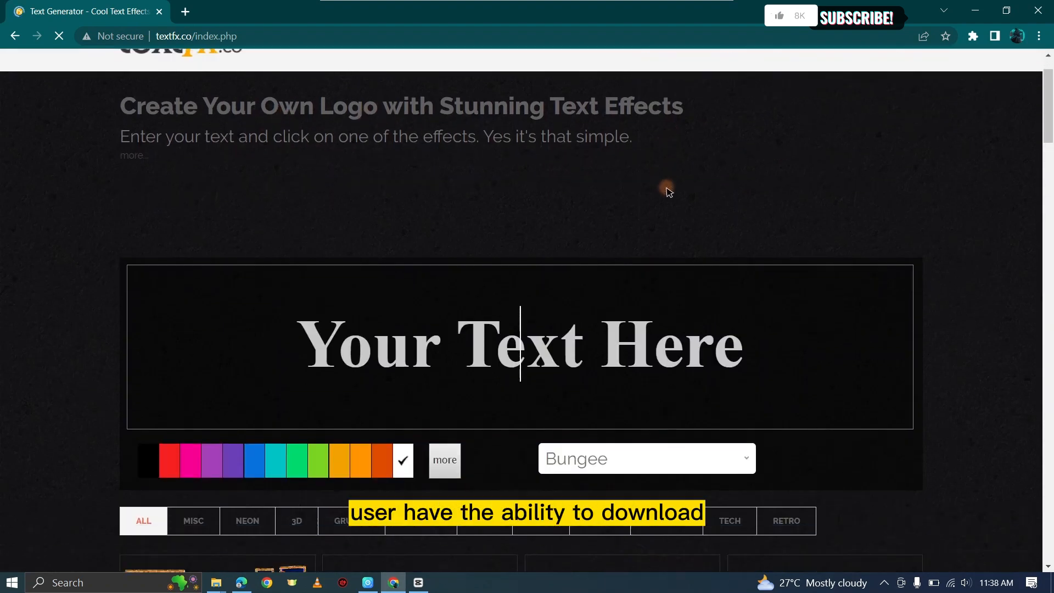
left_click(478, 151)
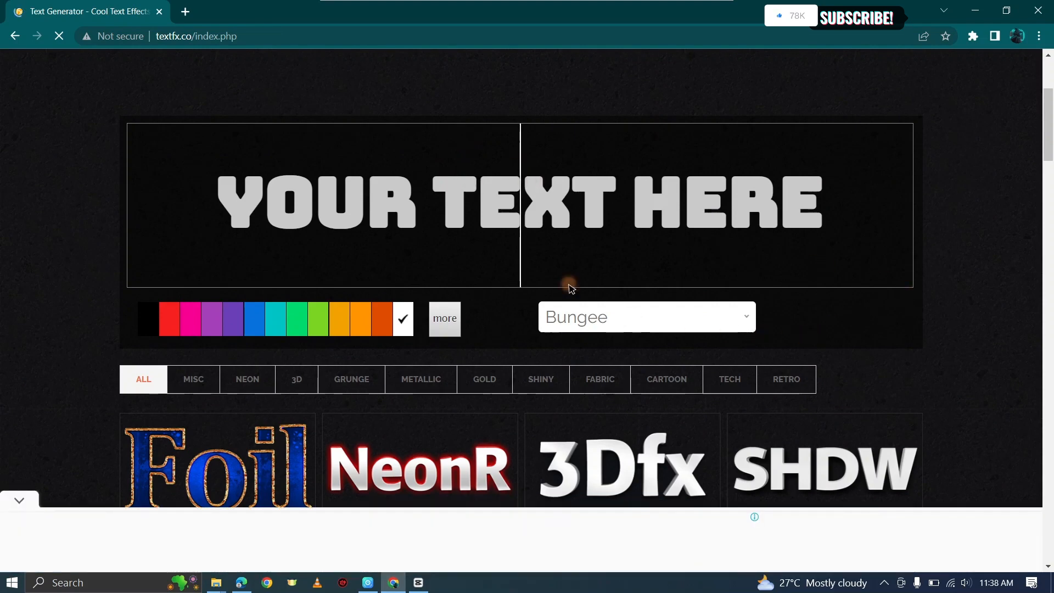
type("XENZIA")
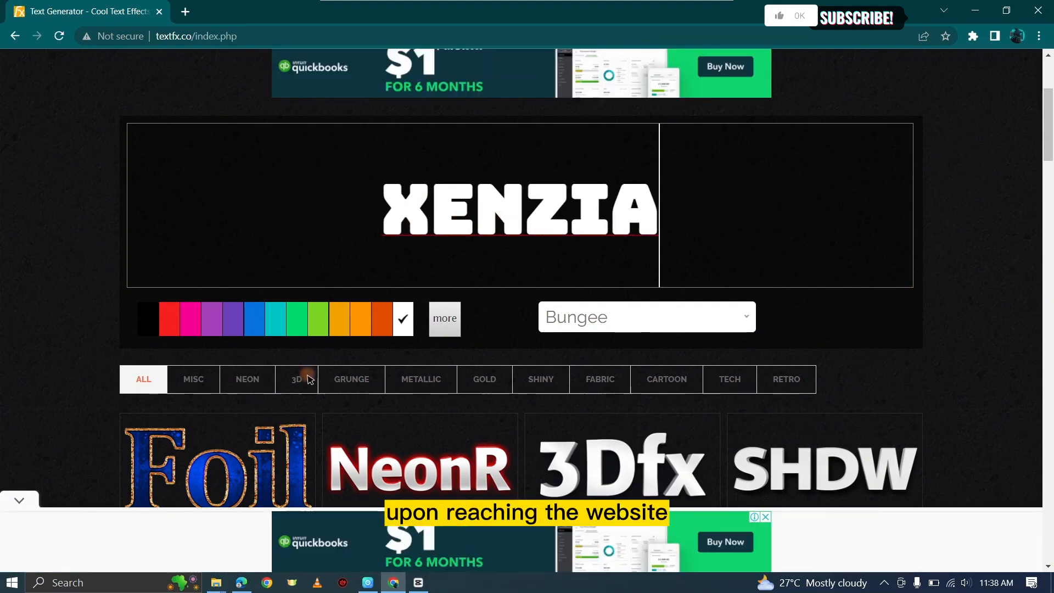
Step: Set the text color to orange and the font to Bangers
left_click(358, 320)
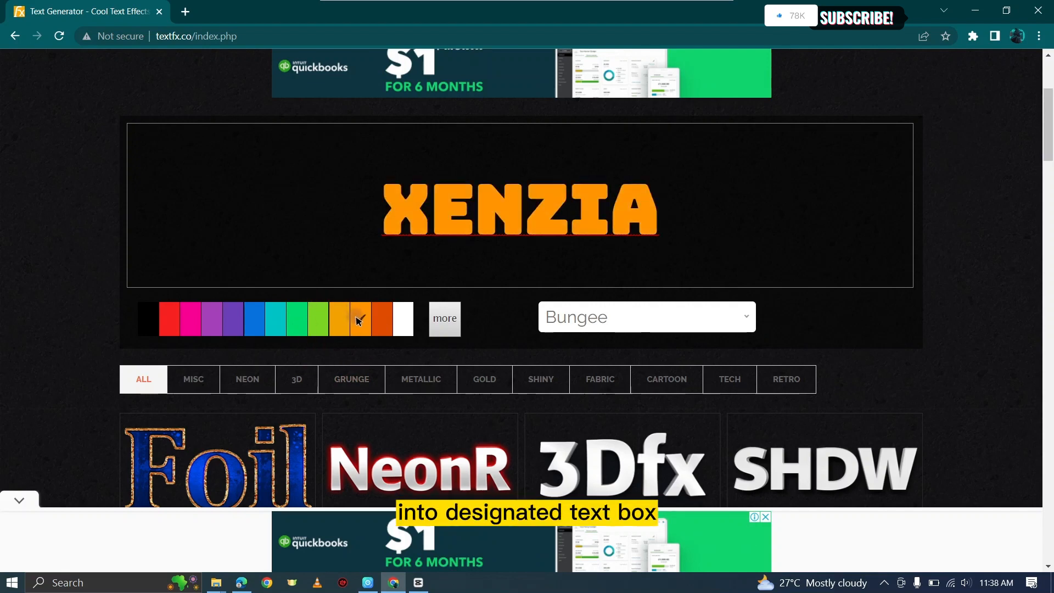
left_click(617, 323)
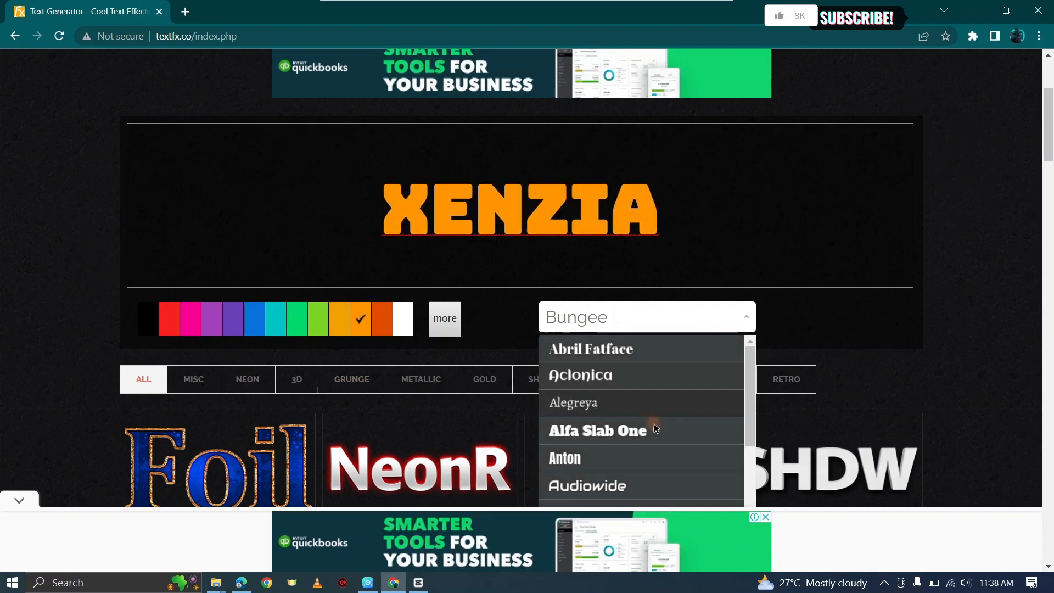
left_click(628, 433)
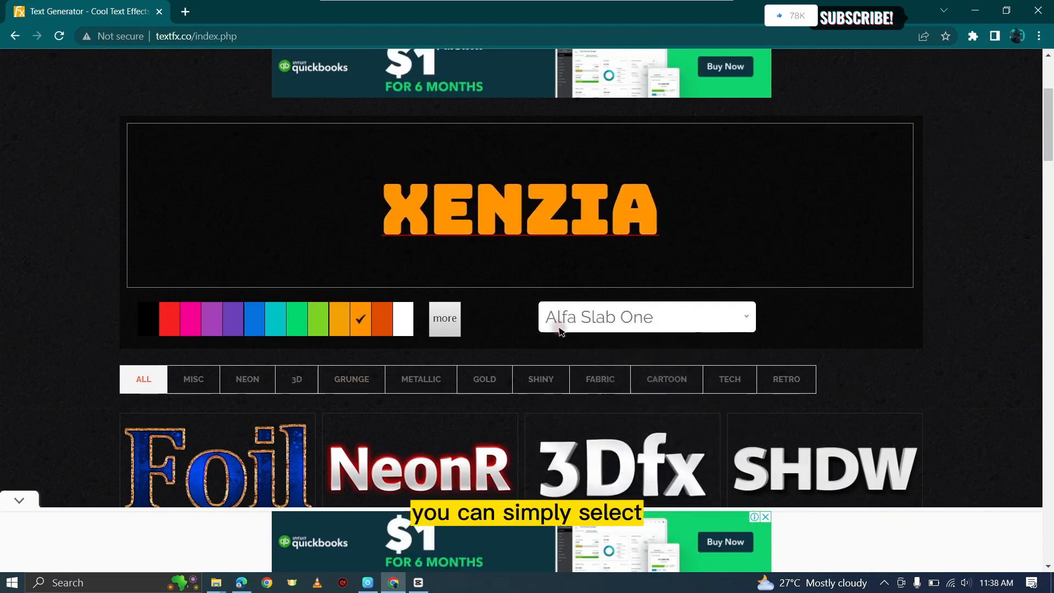
left_click(622, 321)
scroll(631, 417, "down", 1)
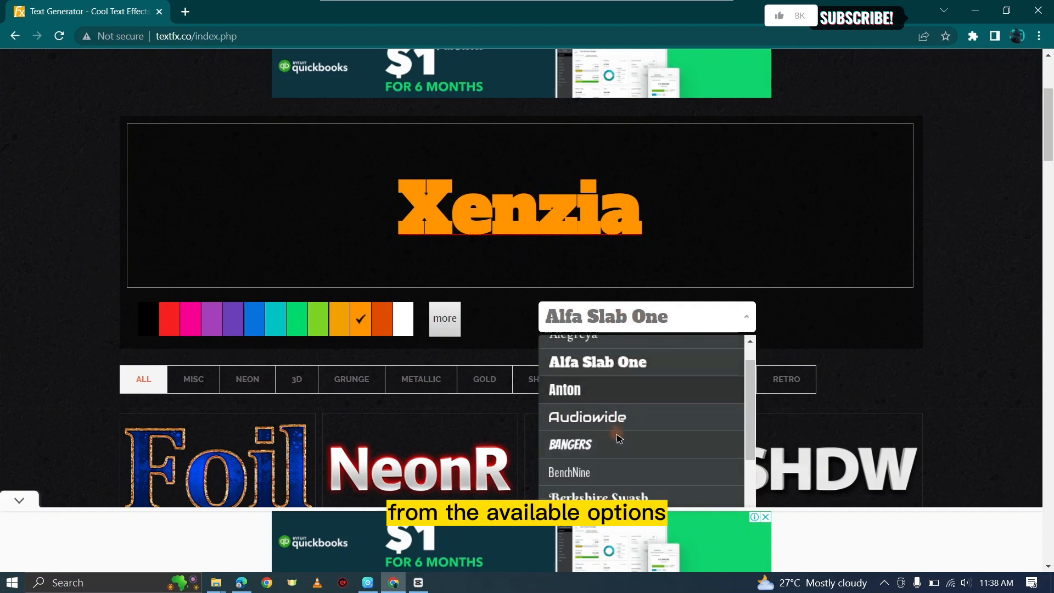
left_click(583, 445)
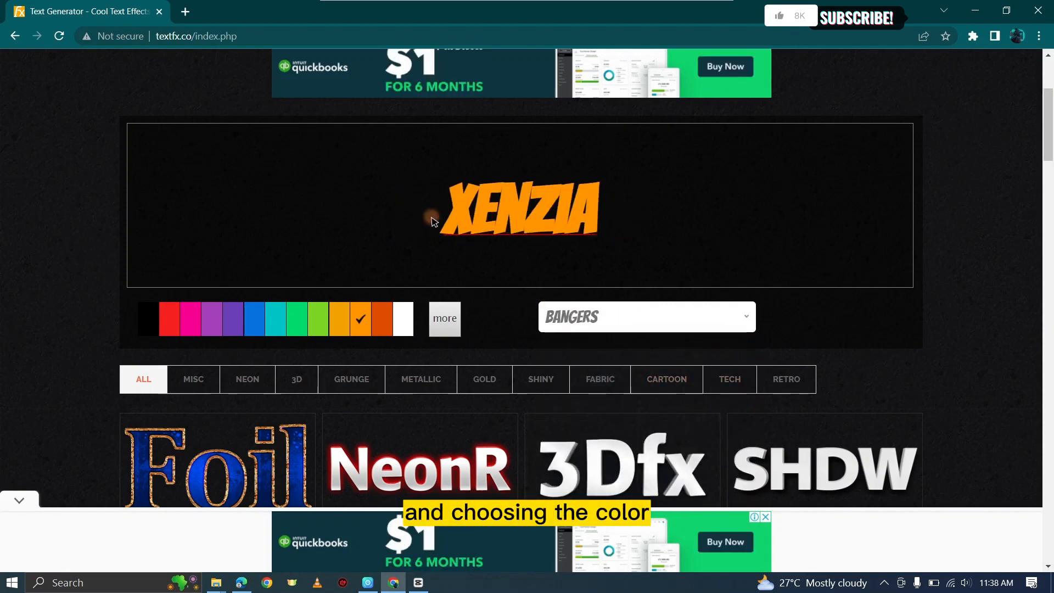
Step: Apply the Foil text effect and choose the red water-droplet background
scroll(631, 362, "down", 1)
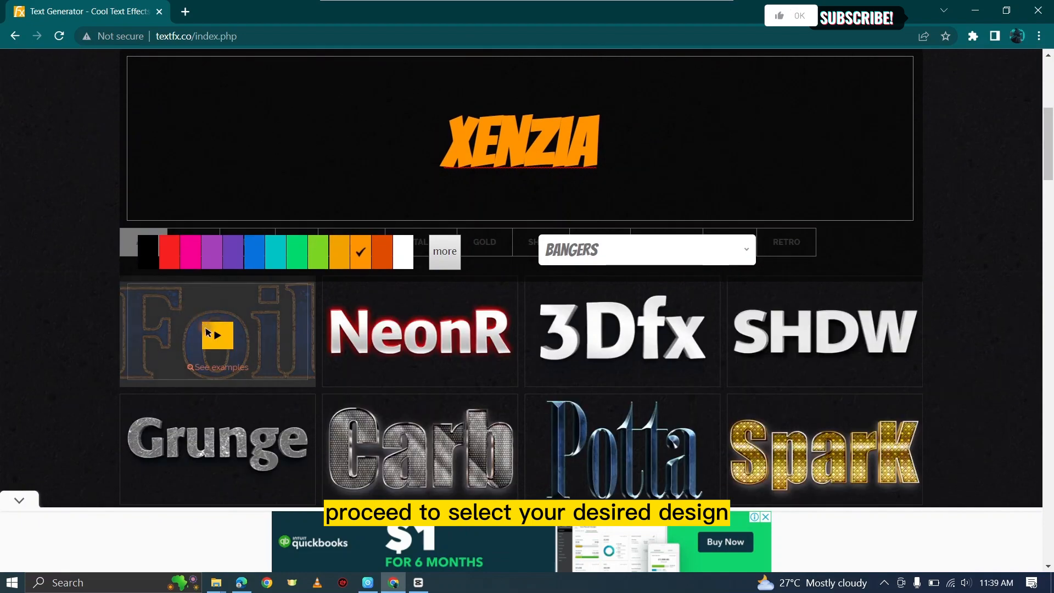
left_click(217, 335)
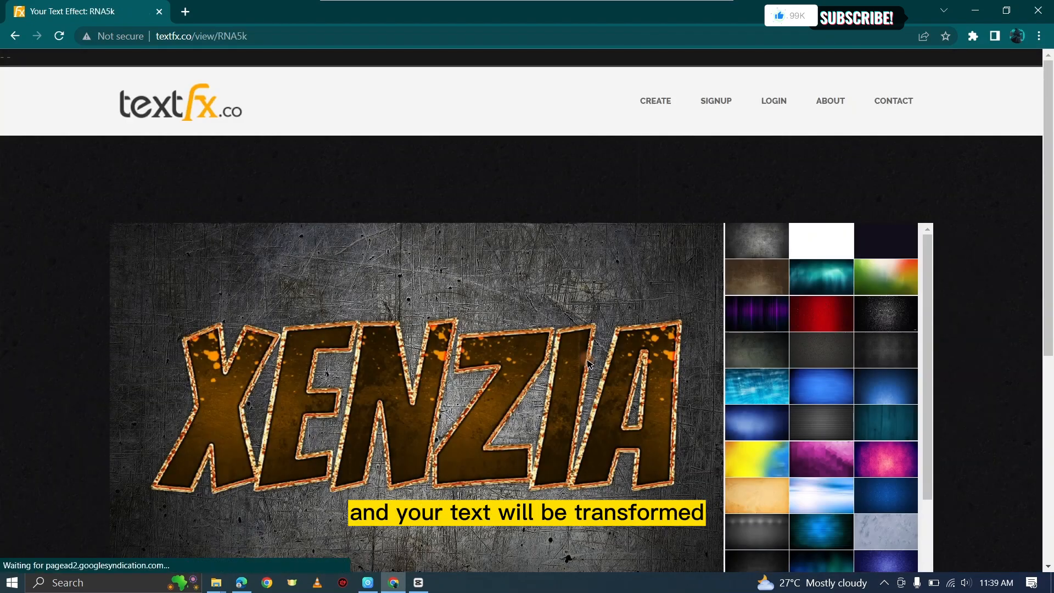
scroll(587, 363, "down", 2)
left_click(827, 184)
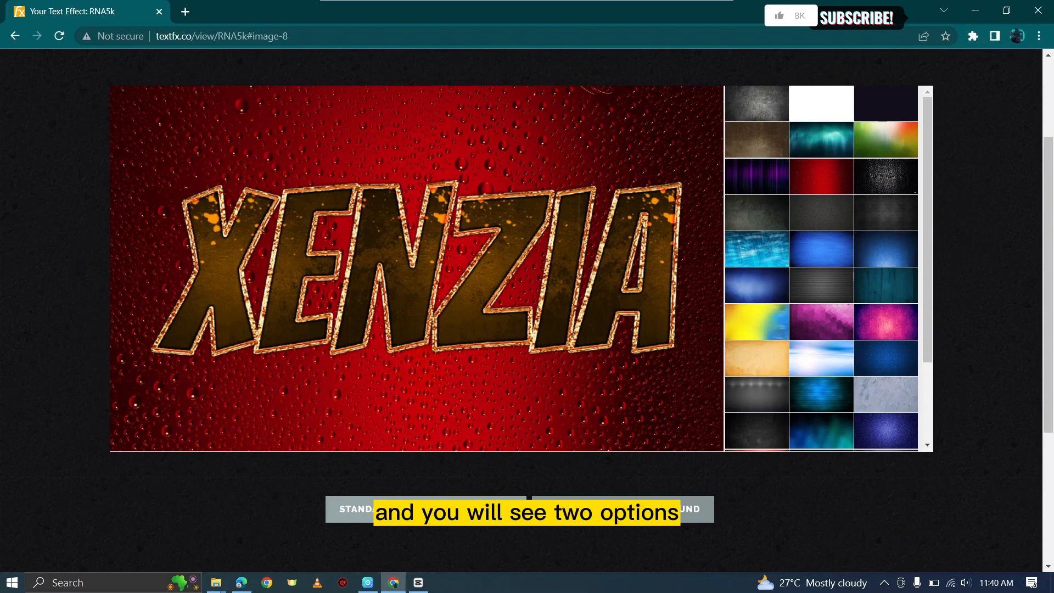
Step: Download the XENZIA design as a standard quality transparent PNG
scroll(540, 428, "down", 1)
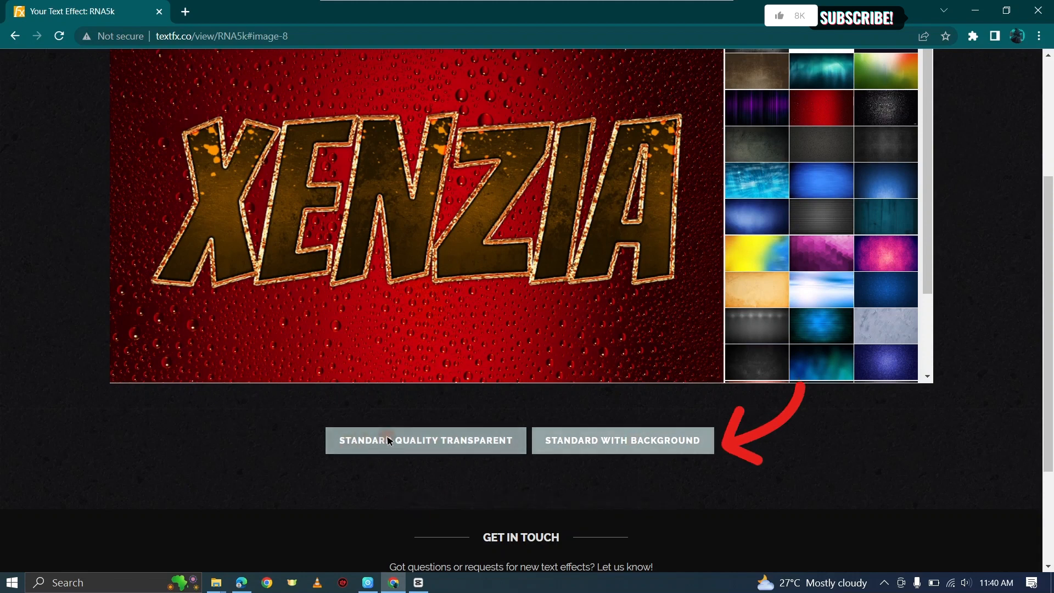
left_click(408, 438)
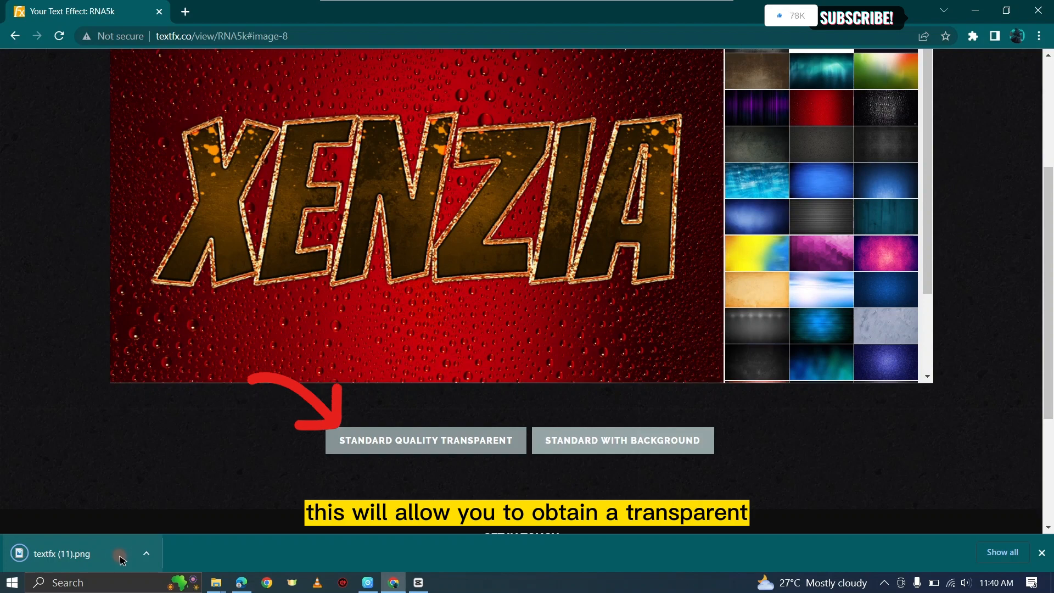
Step: Open the downloaded textfx (11).png in the image viewer to inspect the transparent design, then close it
left_click(84, 553)
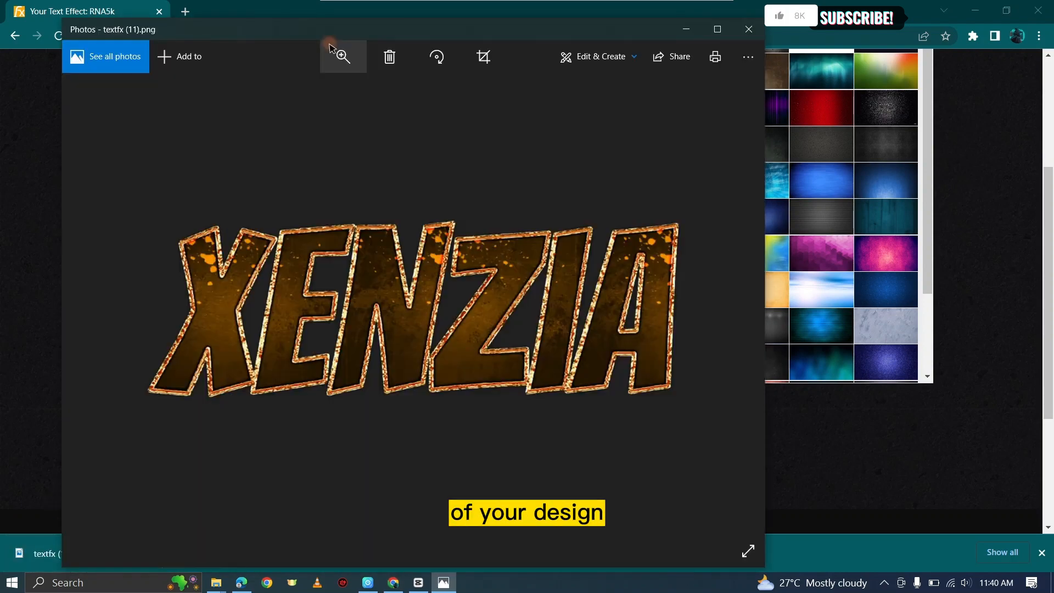
left_click(344, 56)
left_click_drag(287, 88, 259, 99)
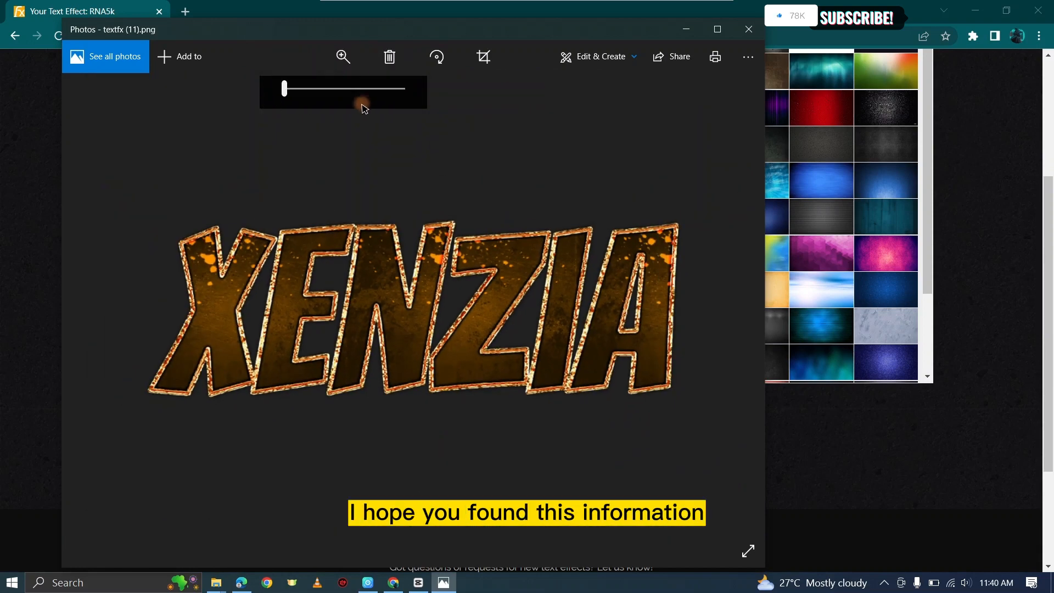
left_click(748, 29)
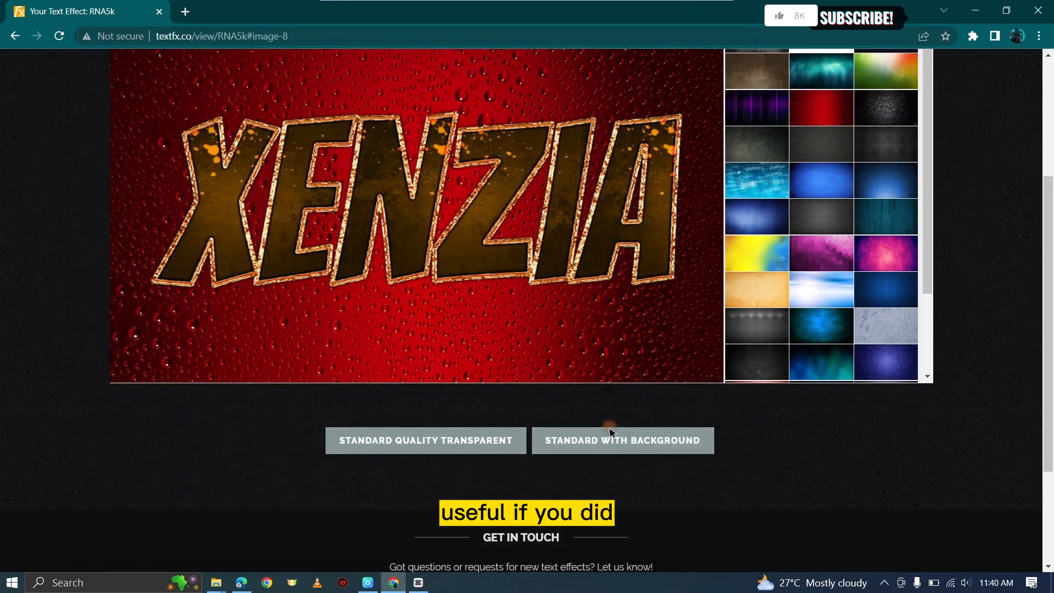
left_click(546, 310)
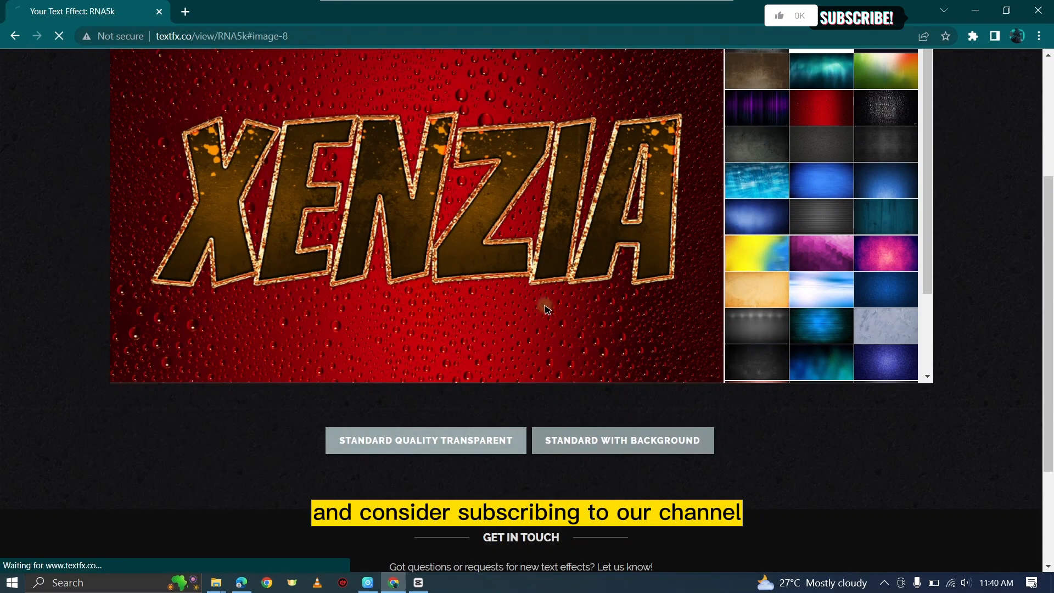